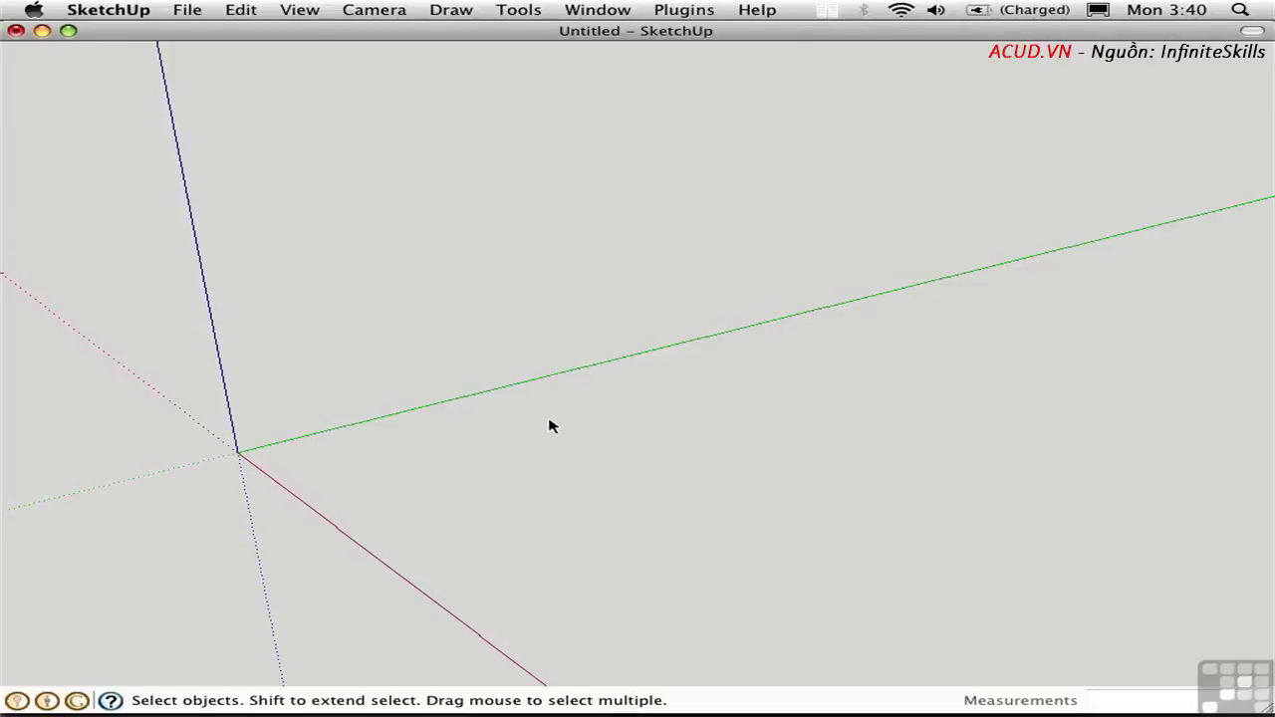
Step: Draw a thin rectangle, 6 wide, from the origin along the green axis
key(r)
click(237, 451)
click(863, 361)
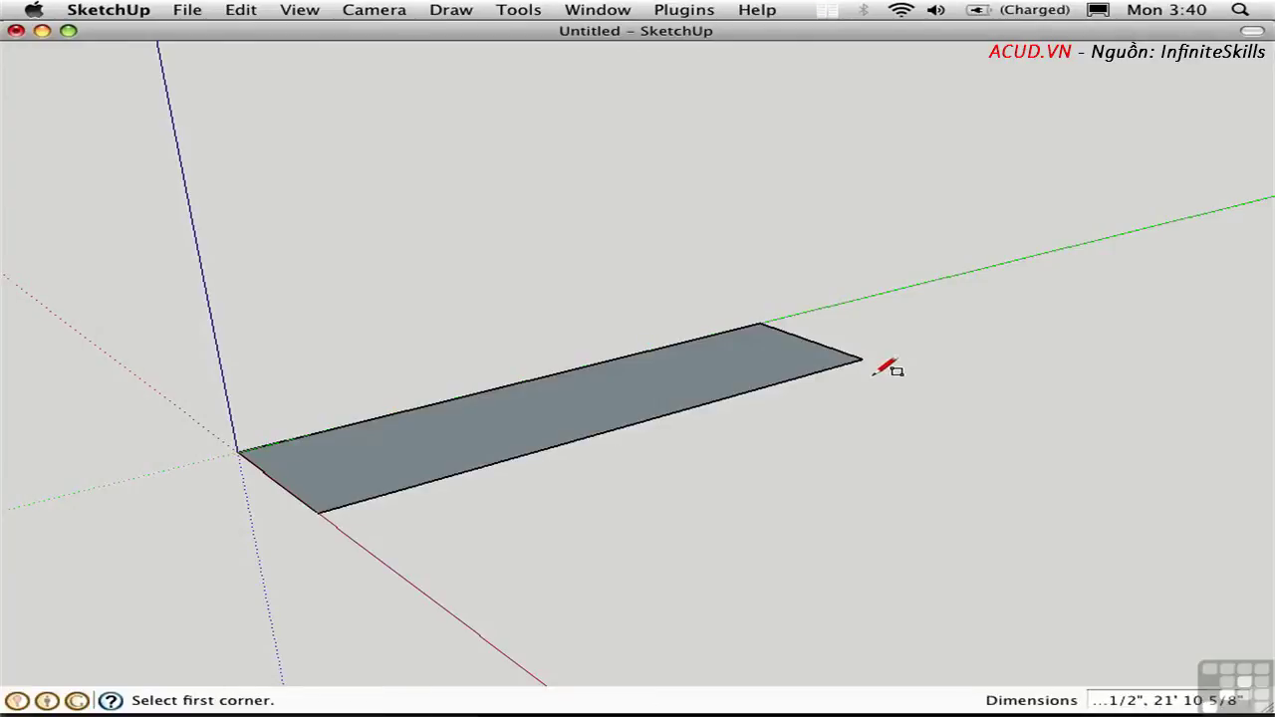
text(6.20)
key(Return)
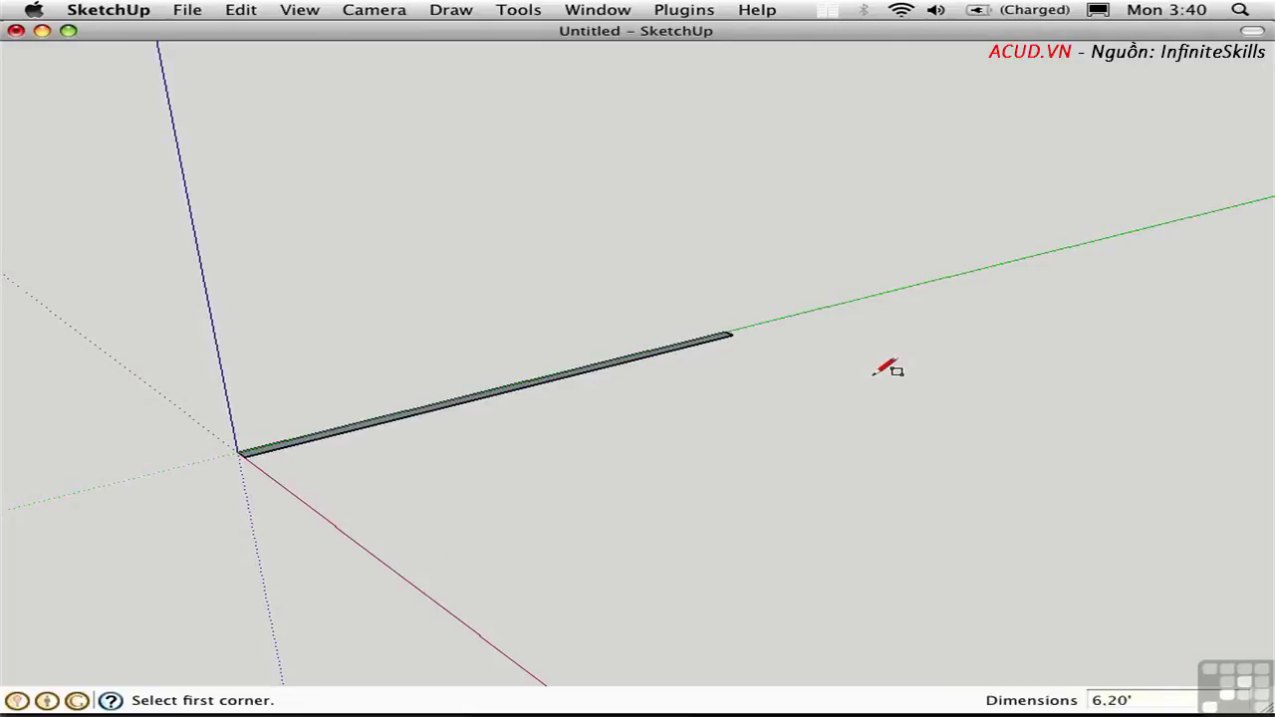
Step: Pull the thin strip up 8' into an upright wall
key(p)
drag(448, 410, 397, 239)
text(8')
key(Return)
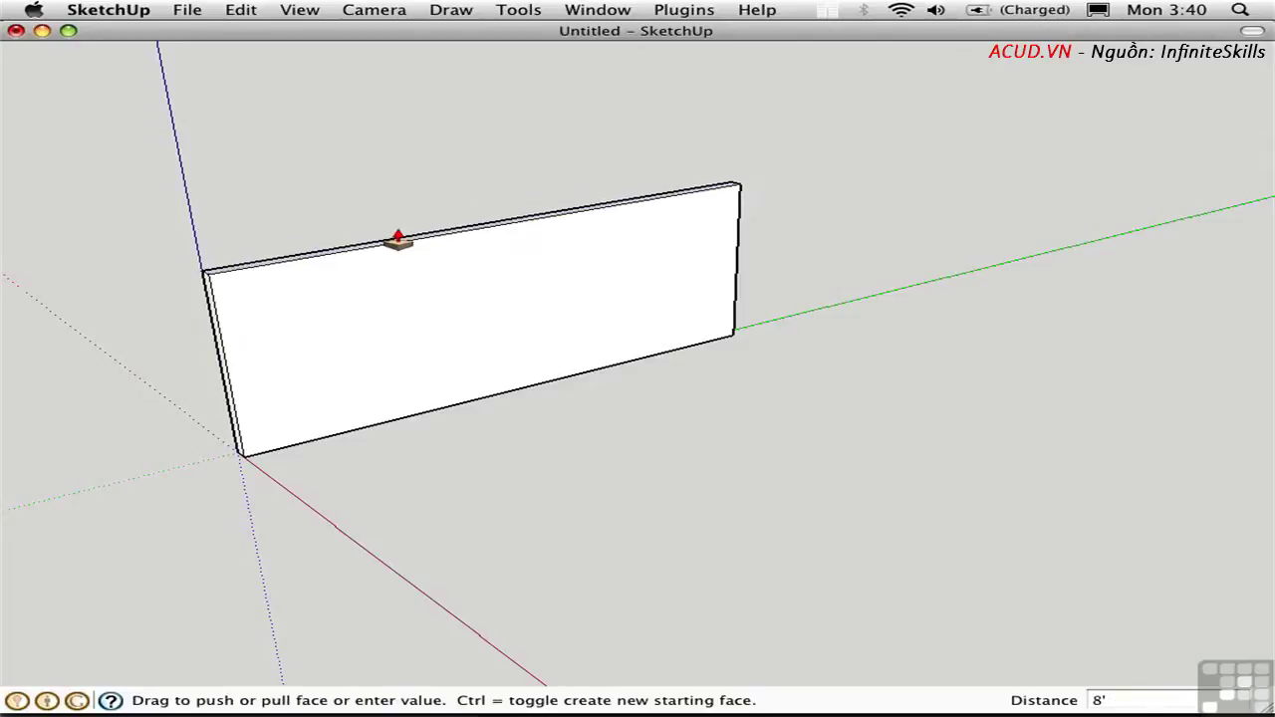
key(t)
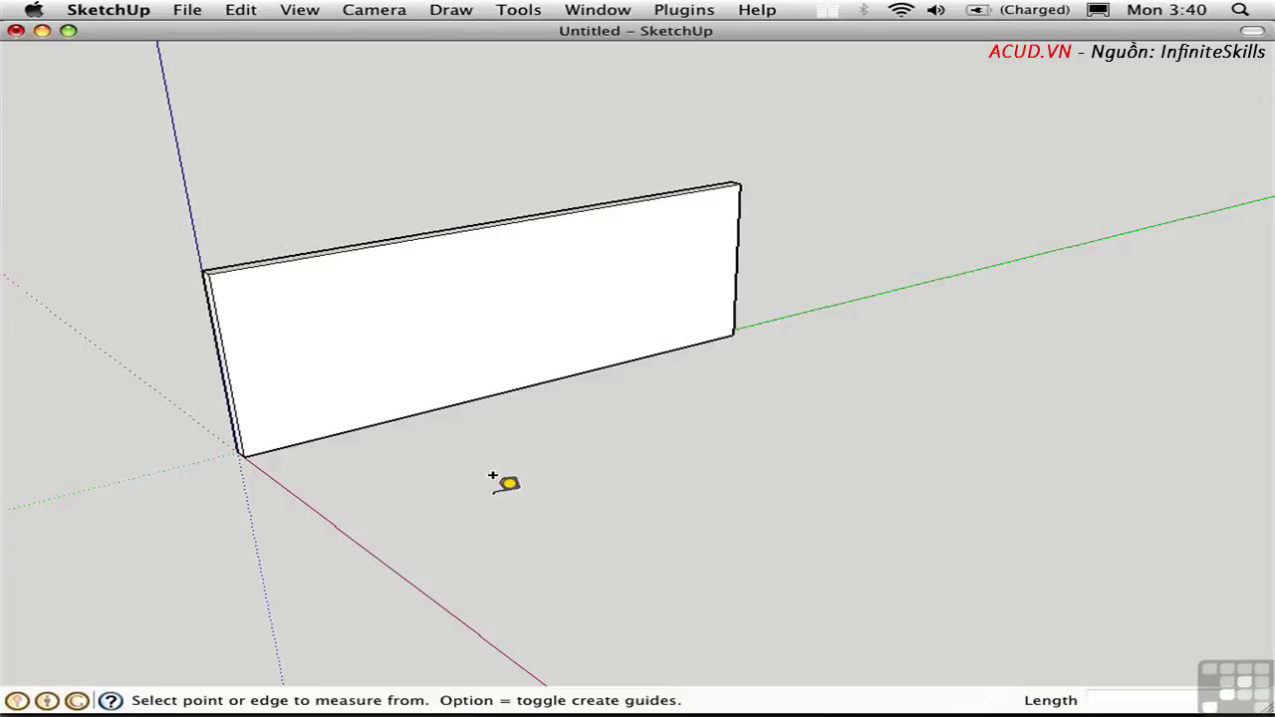
Step: Measure the wall from bottom edge to top to confirm its 8' height
key(alt)
click(468, 400)
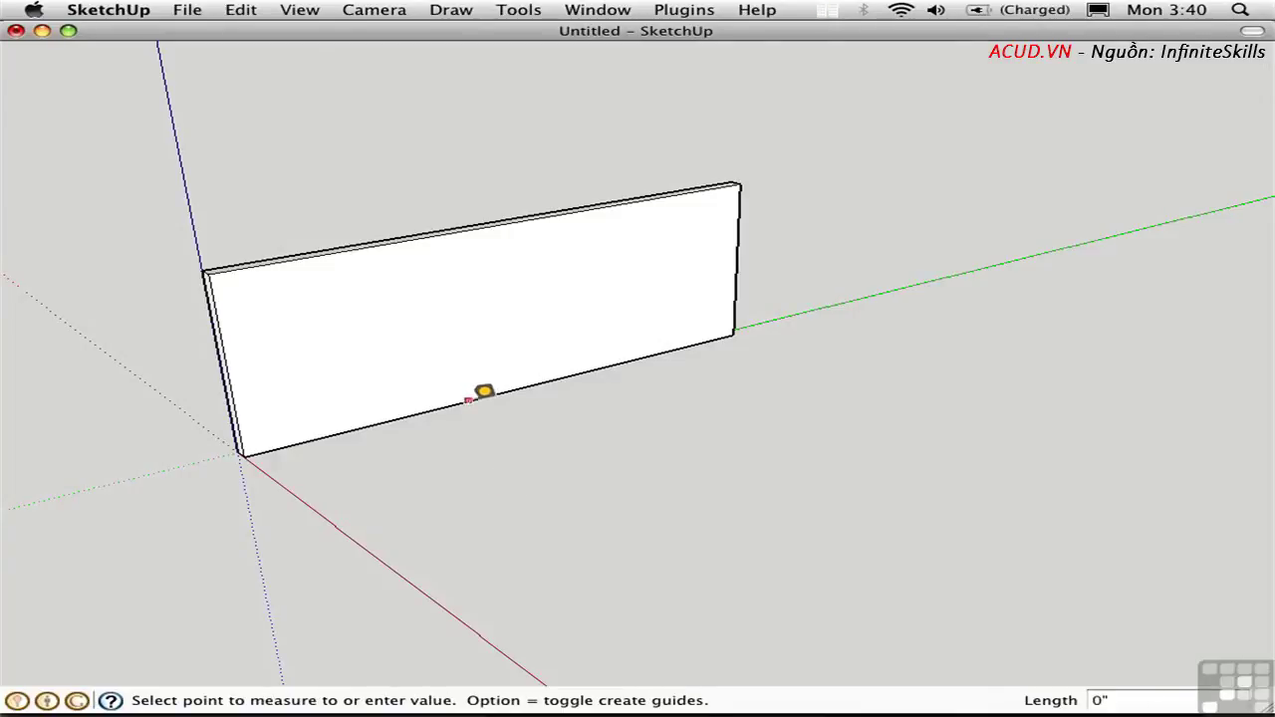
click(456, 229)
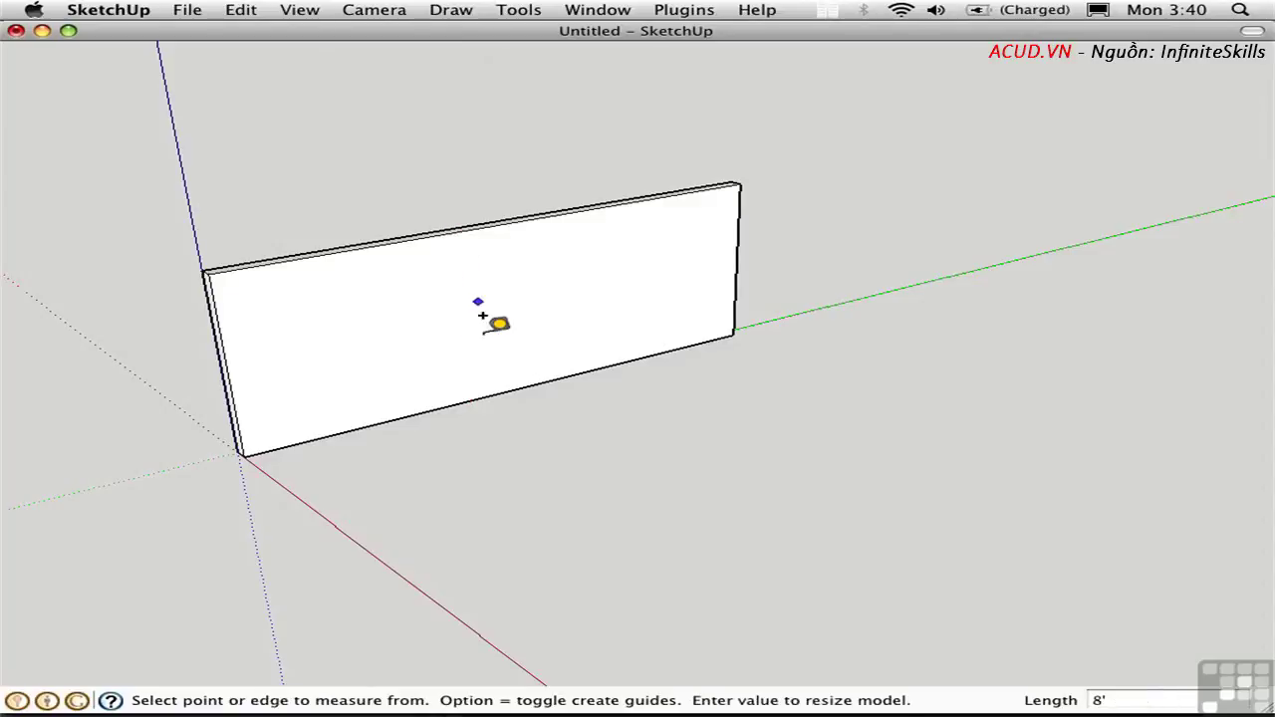
Step: Place a horizontal guide across the wall 3' above its bottom edge
click(445, 405)
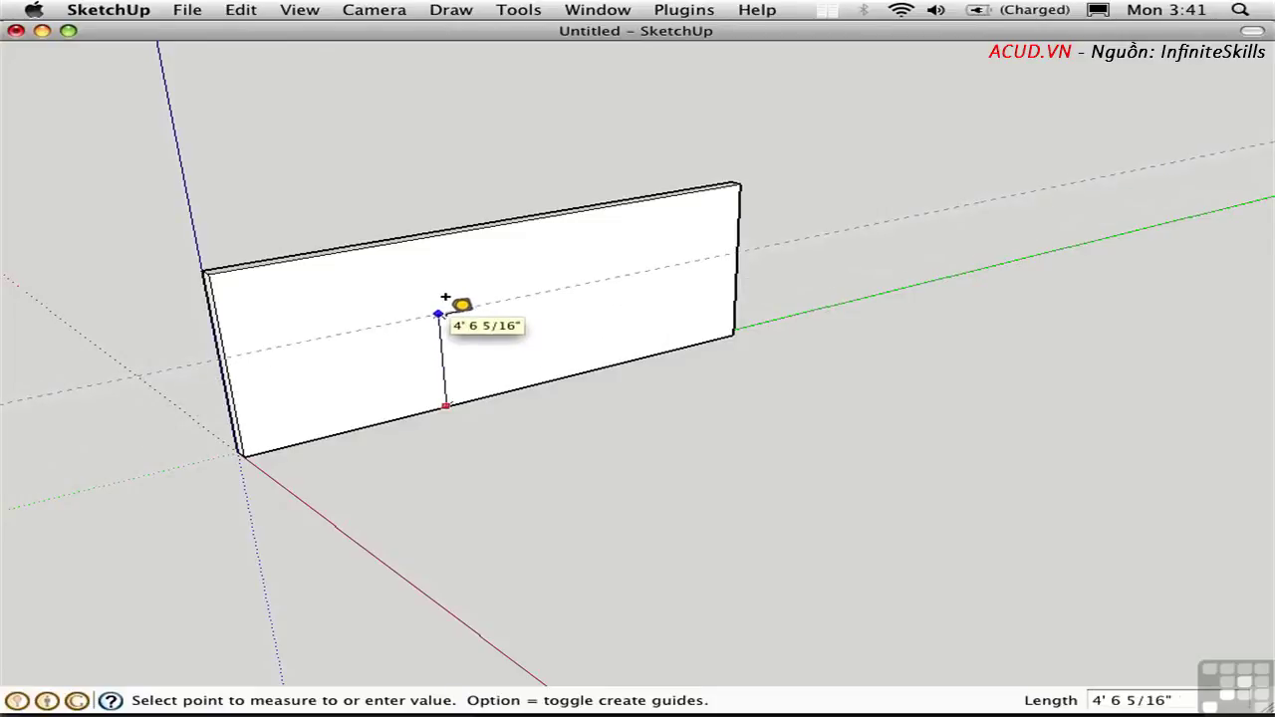
click(477, 330)
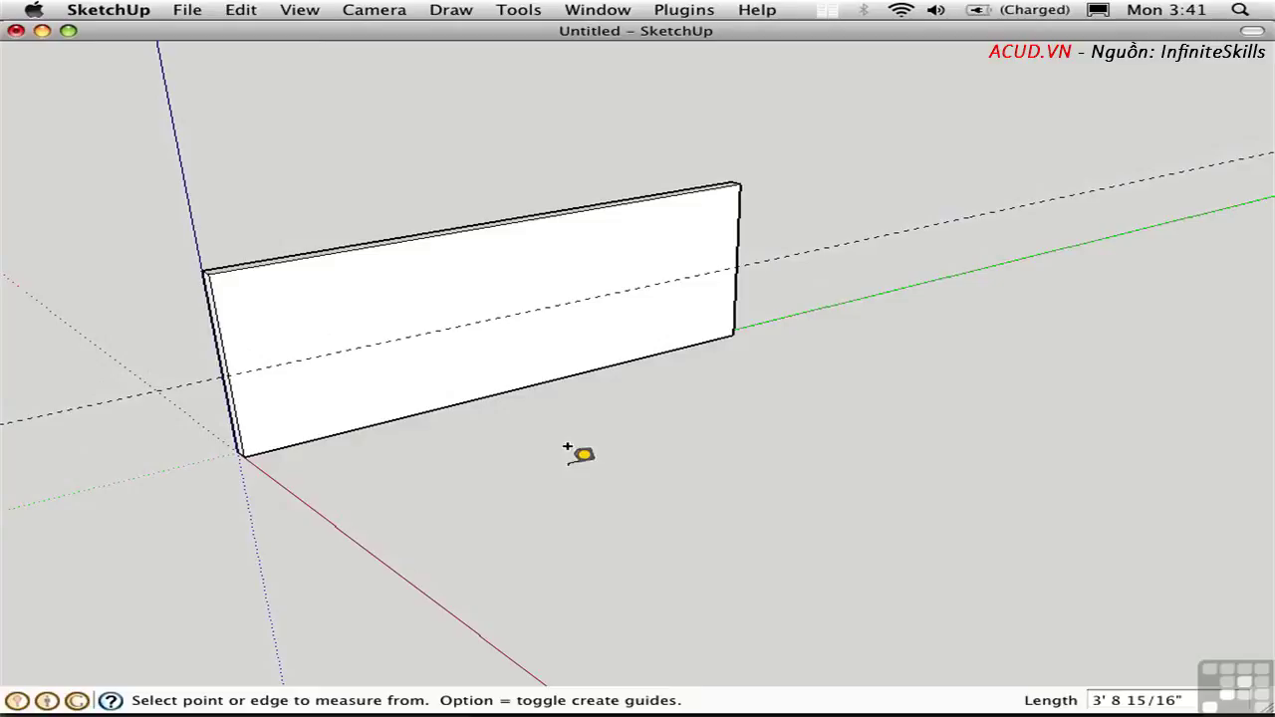
text(3')
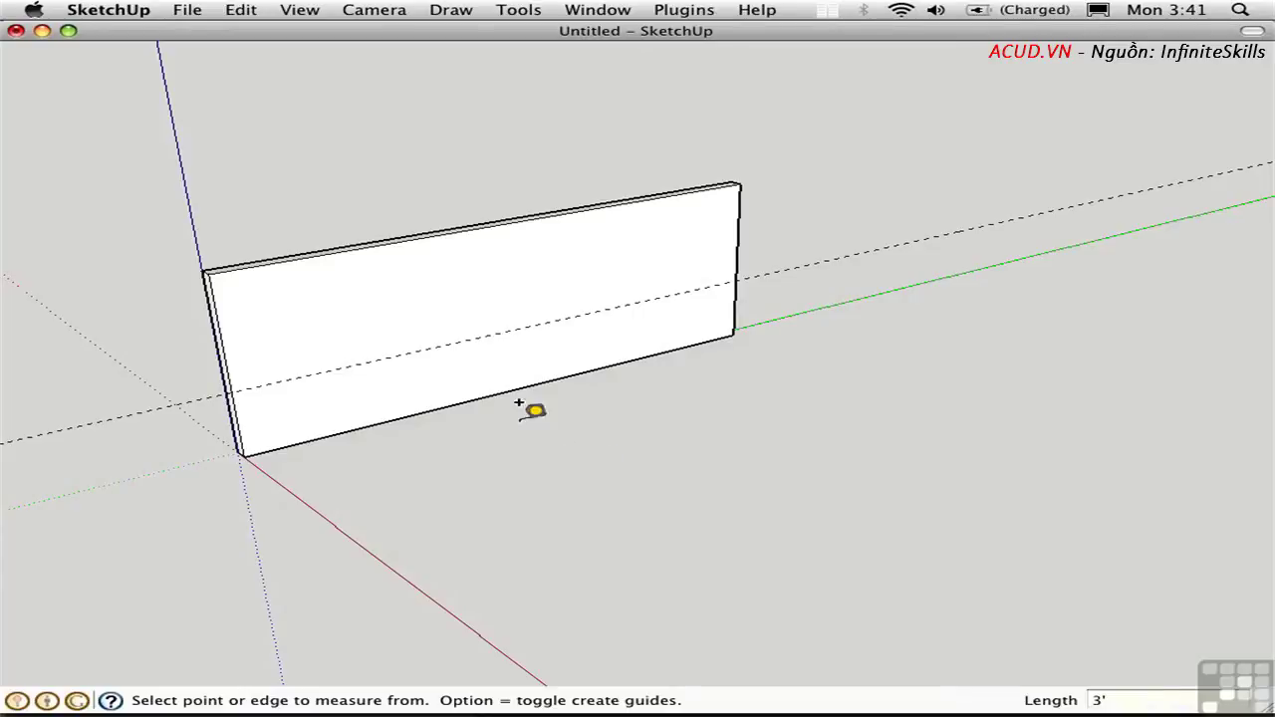
text(r)
click(367, 361)
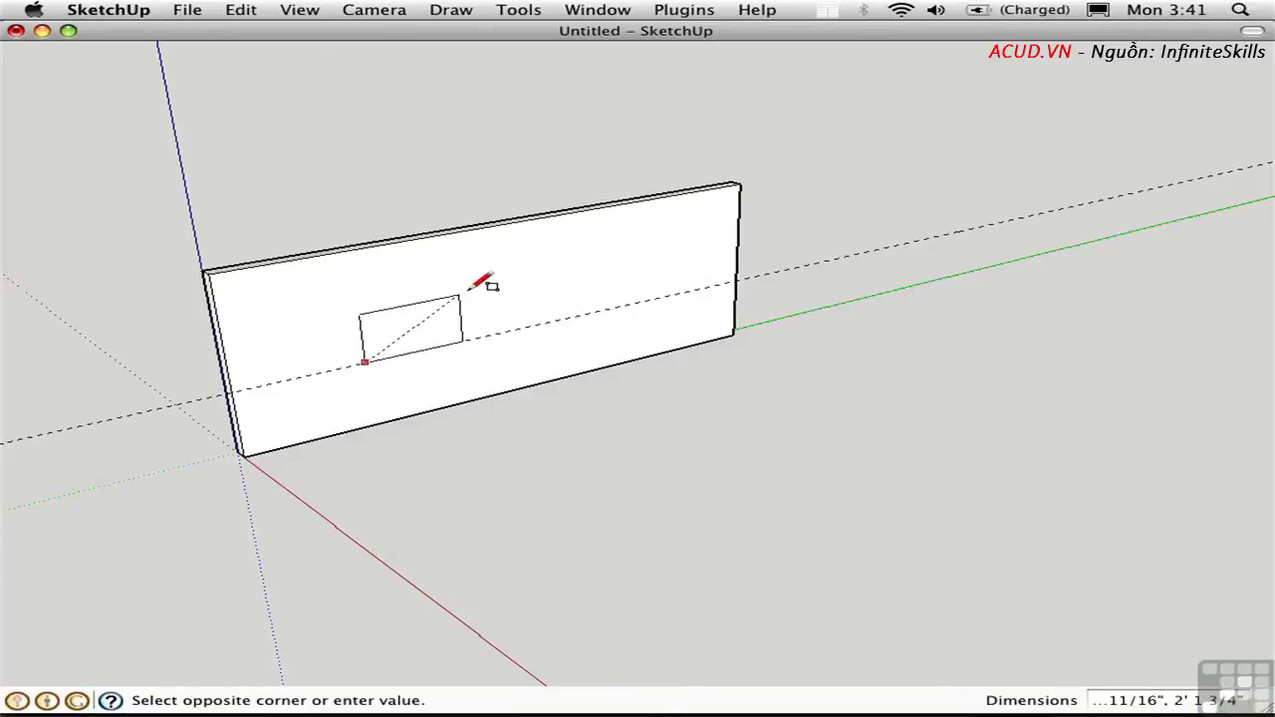
Step: Finish the window rectangle above the 3' guide and push it 6" through the wall
click(541, 235)
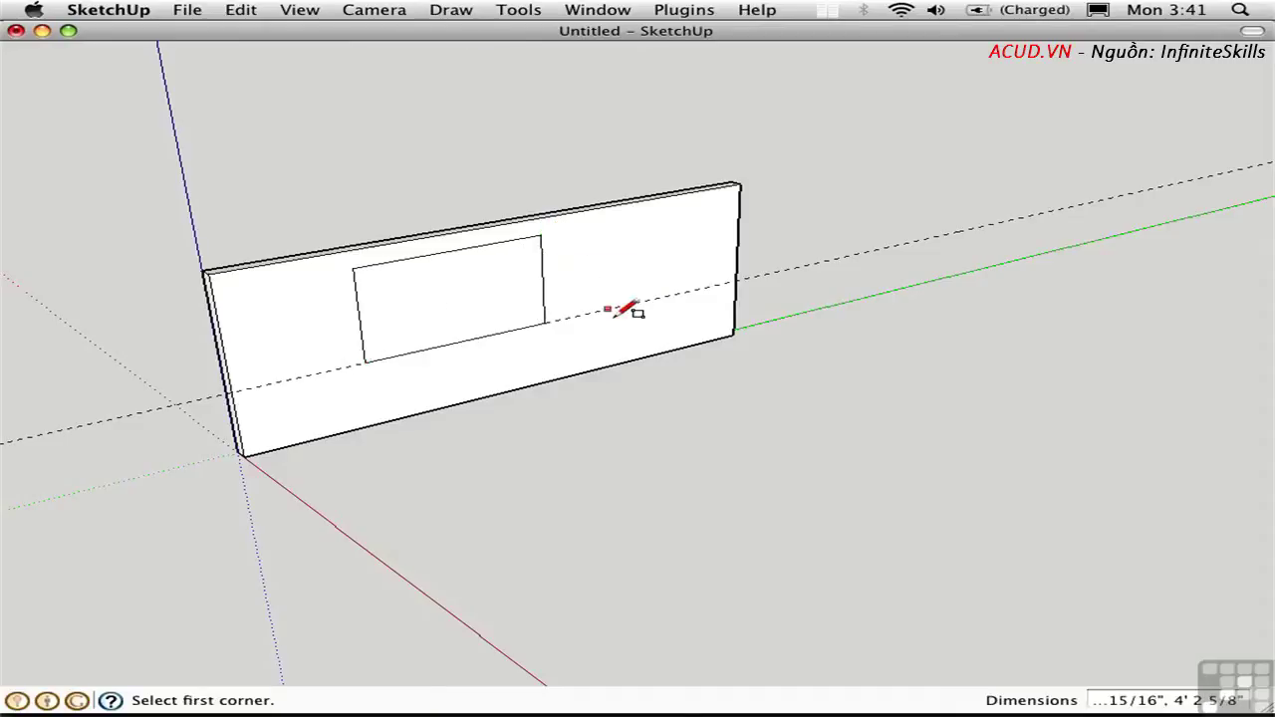
key(p)
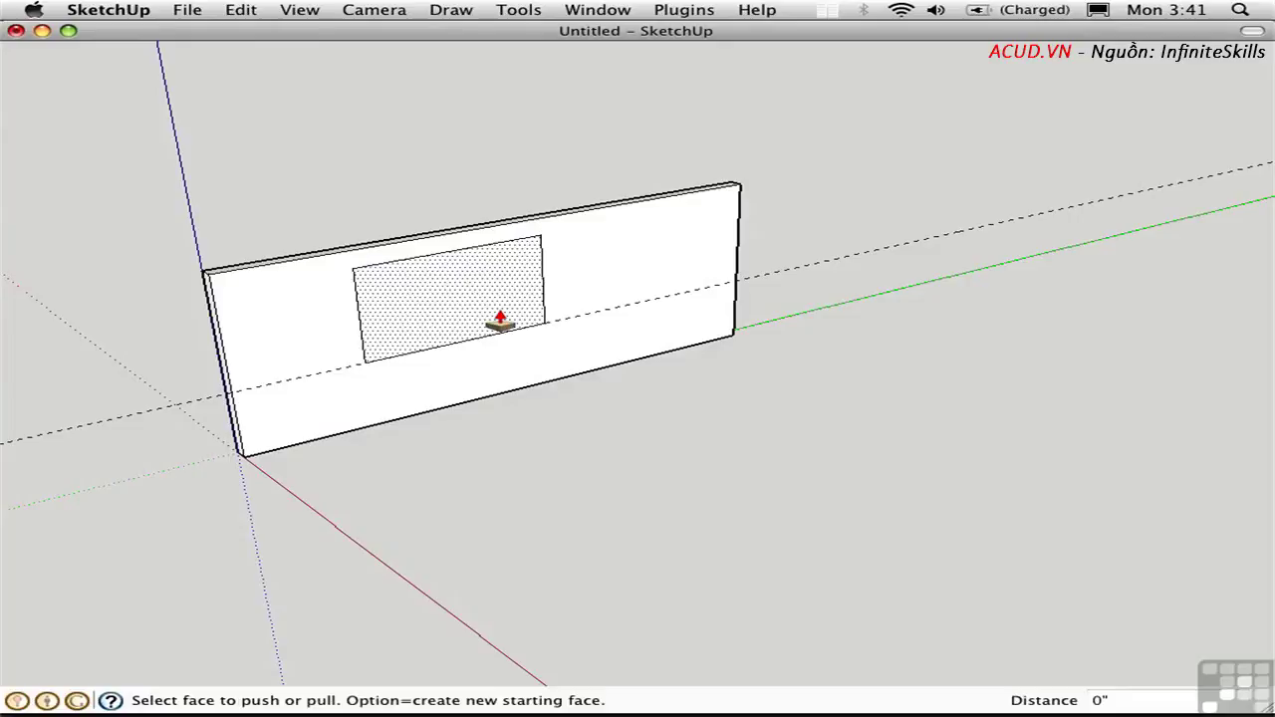
click(483, 314)
click(477, 313)
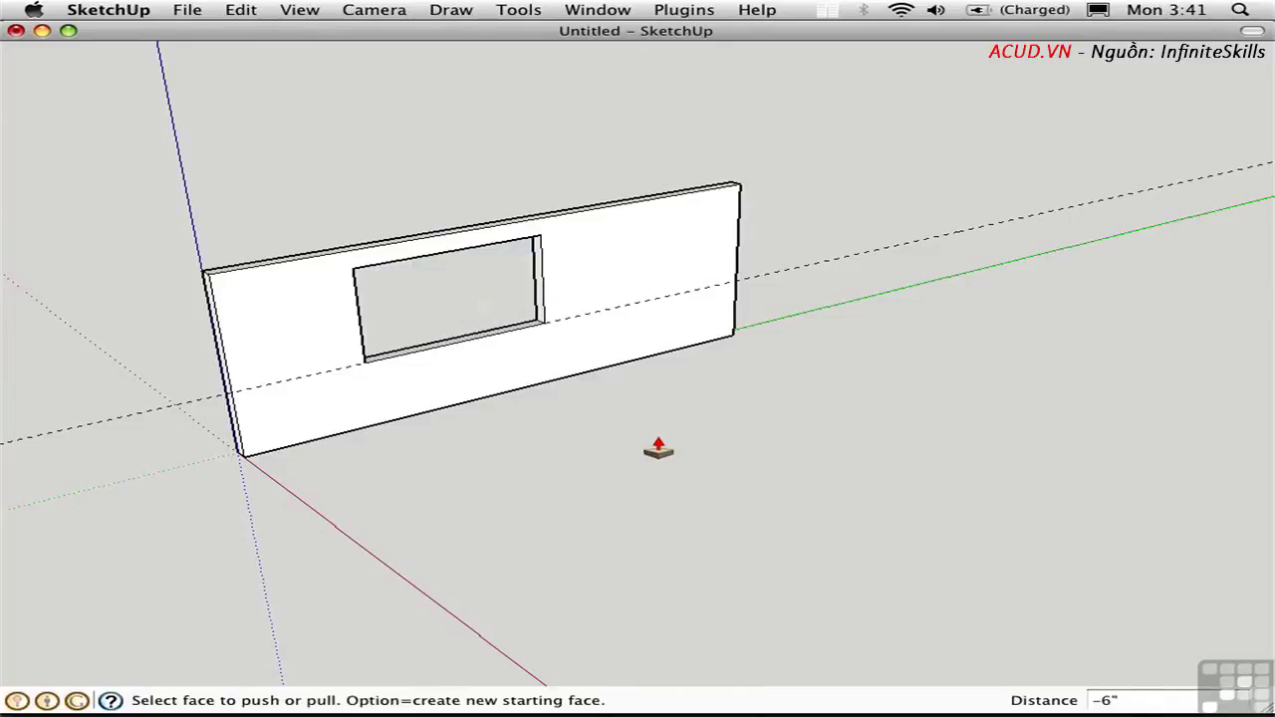
key(t)
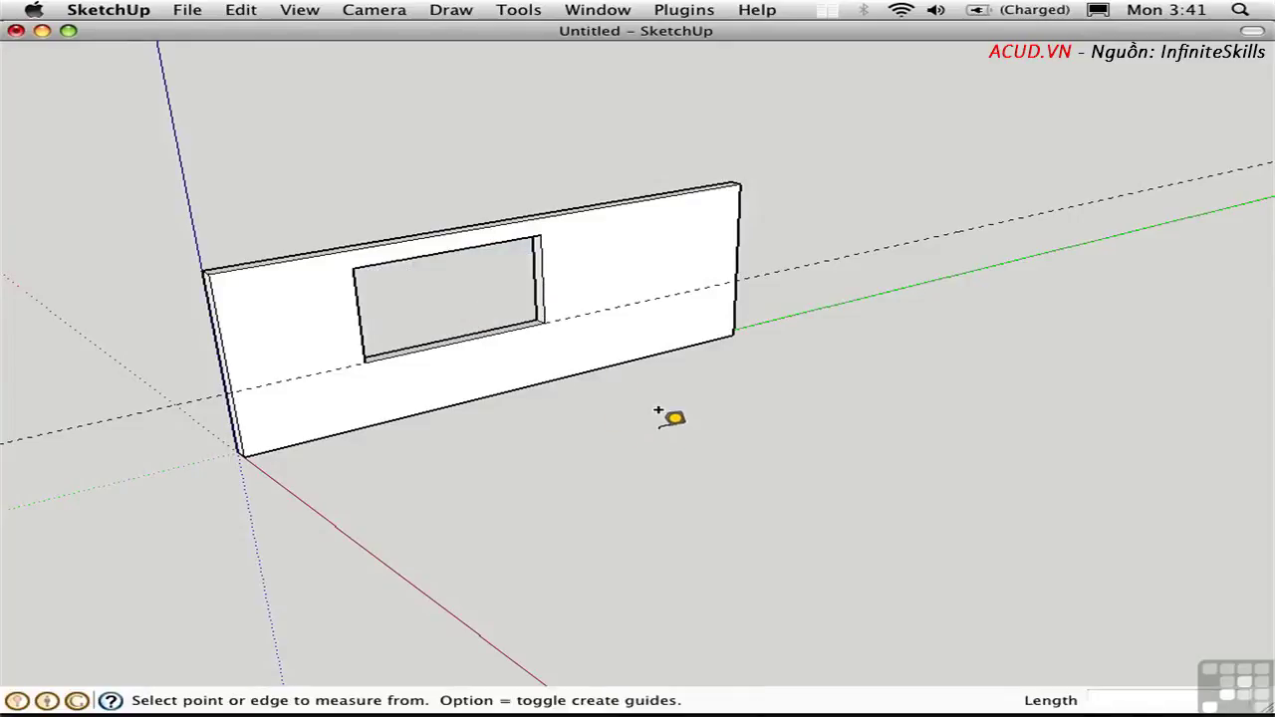
Step: Place a guide 9 1/4" below the wall's top edge
click(599, 206)
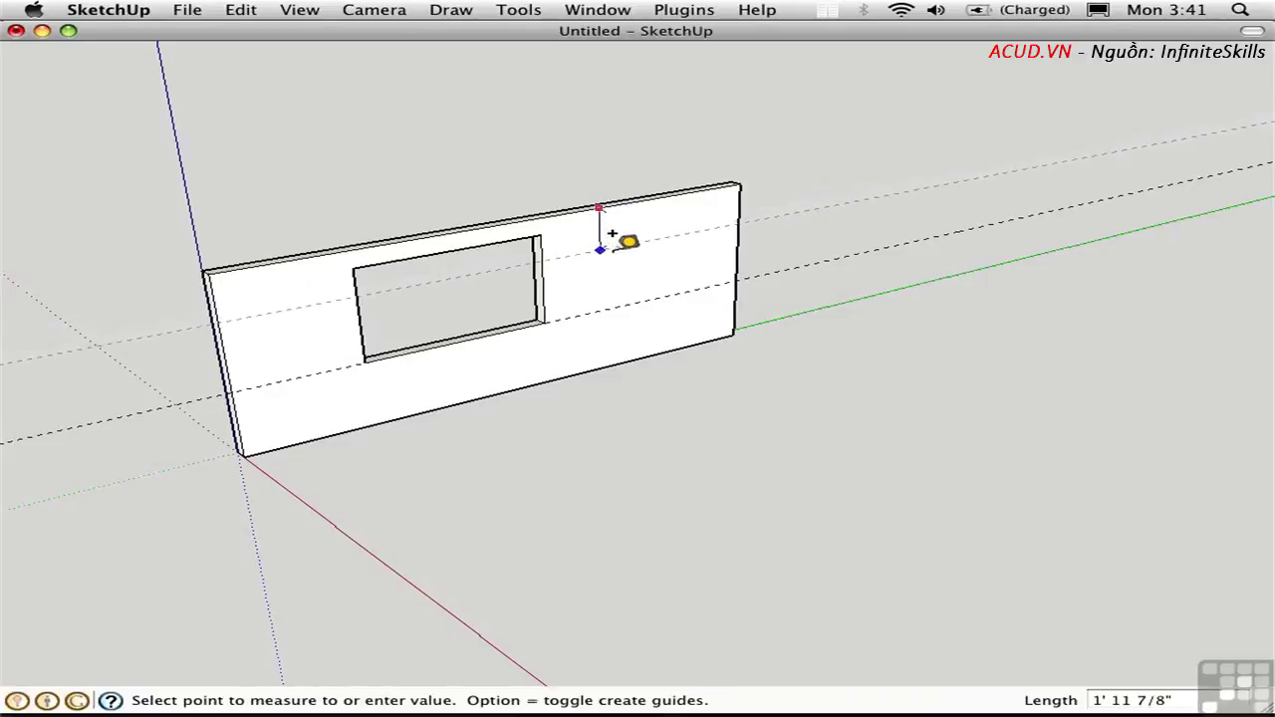
click(463, 233)
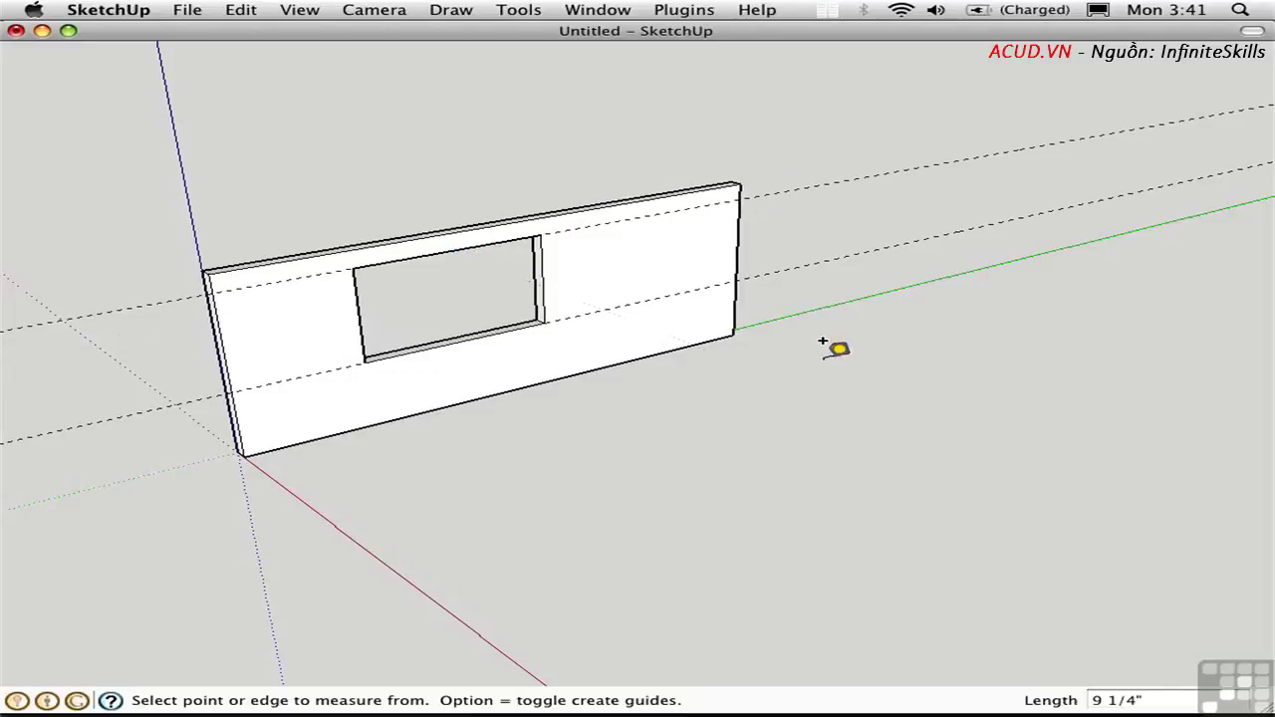
key(r)
Step: Draw a door rectangle from that guide to the wall base and push it through
click(597, 225)
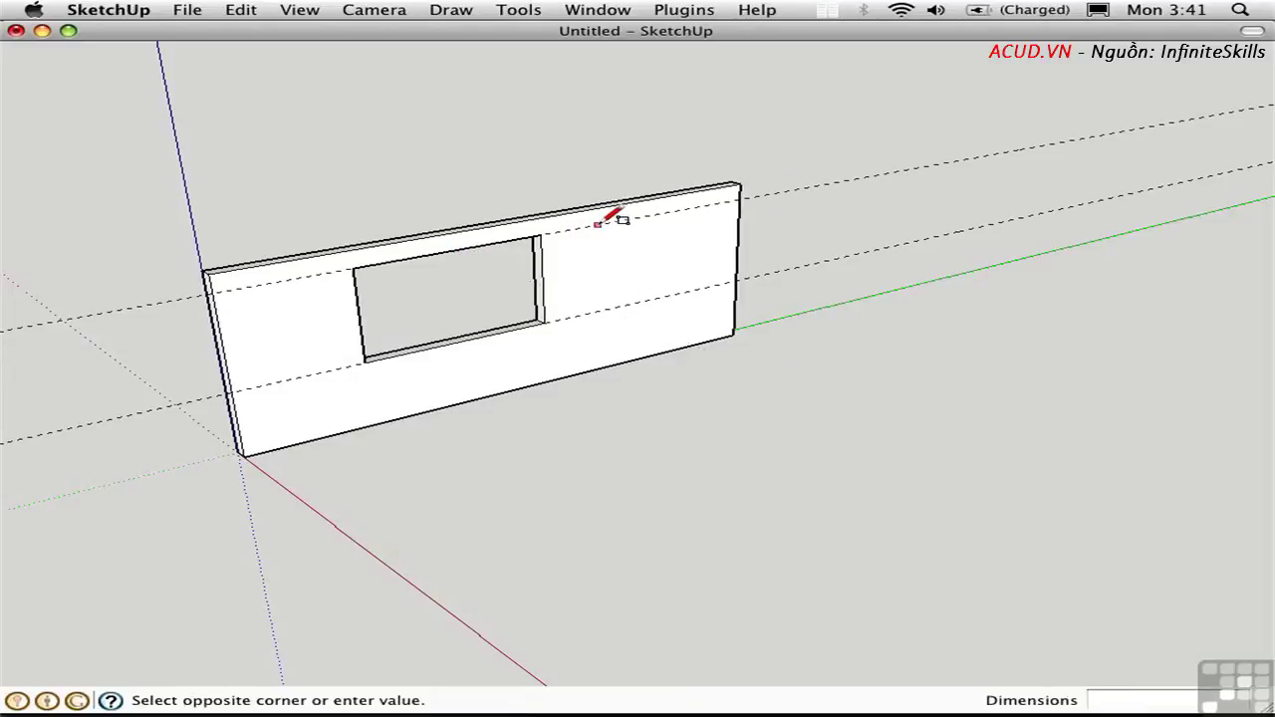
click(664, 353)
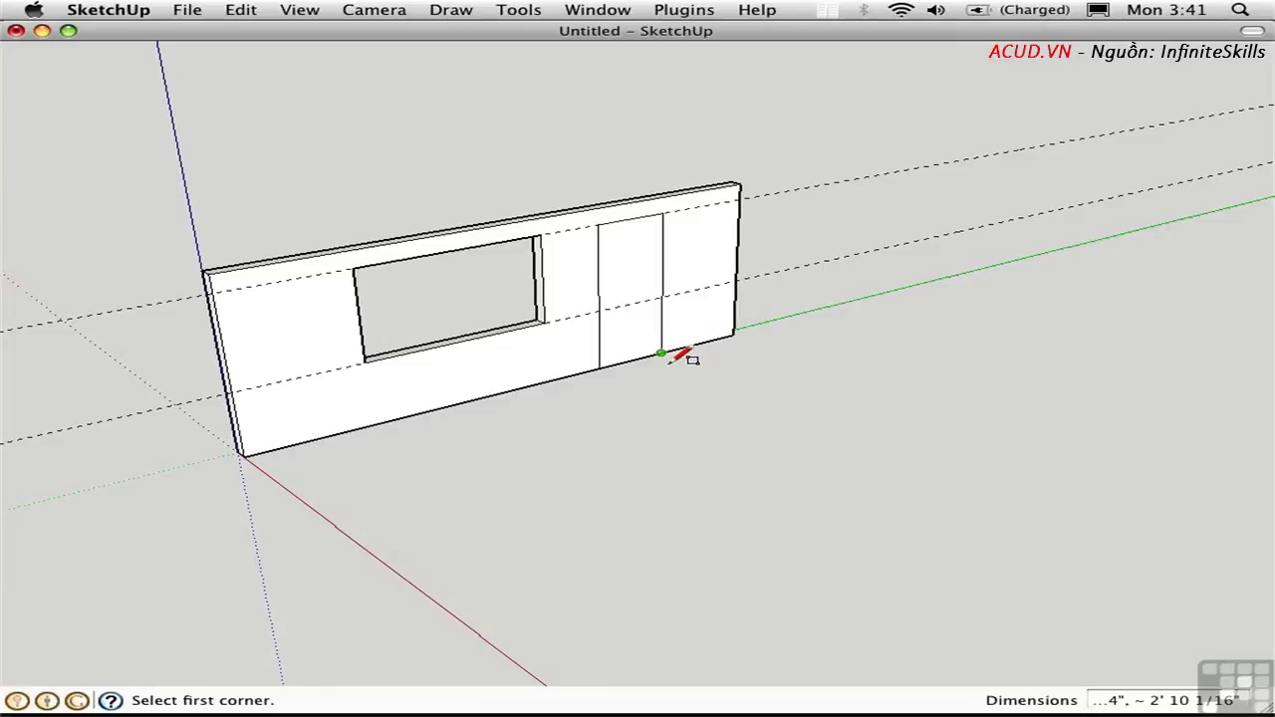
key(p)
click(621, 360)
click(612, 365)
key(space)
Step: Draw a rectangle on the ground in front of the wall and pull it up 5" into a box
key(r)
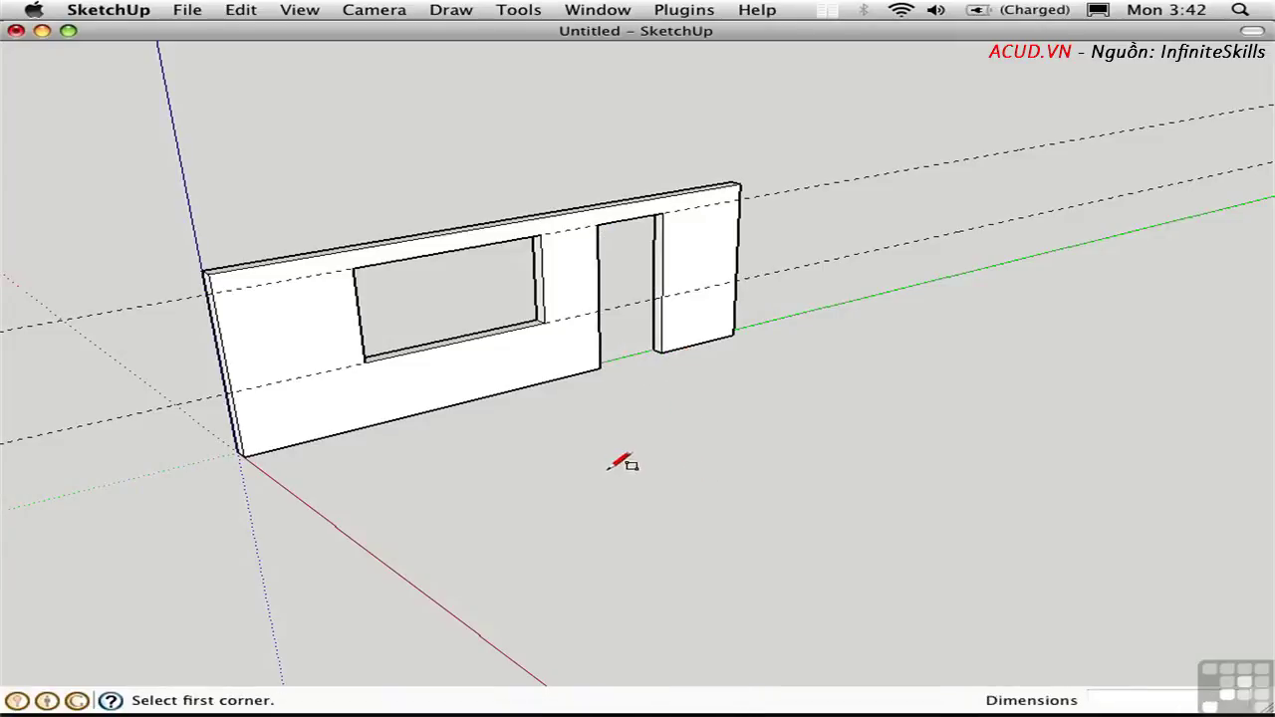
click(629, 493)
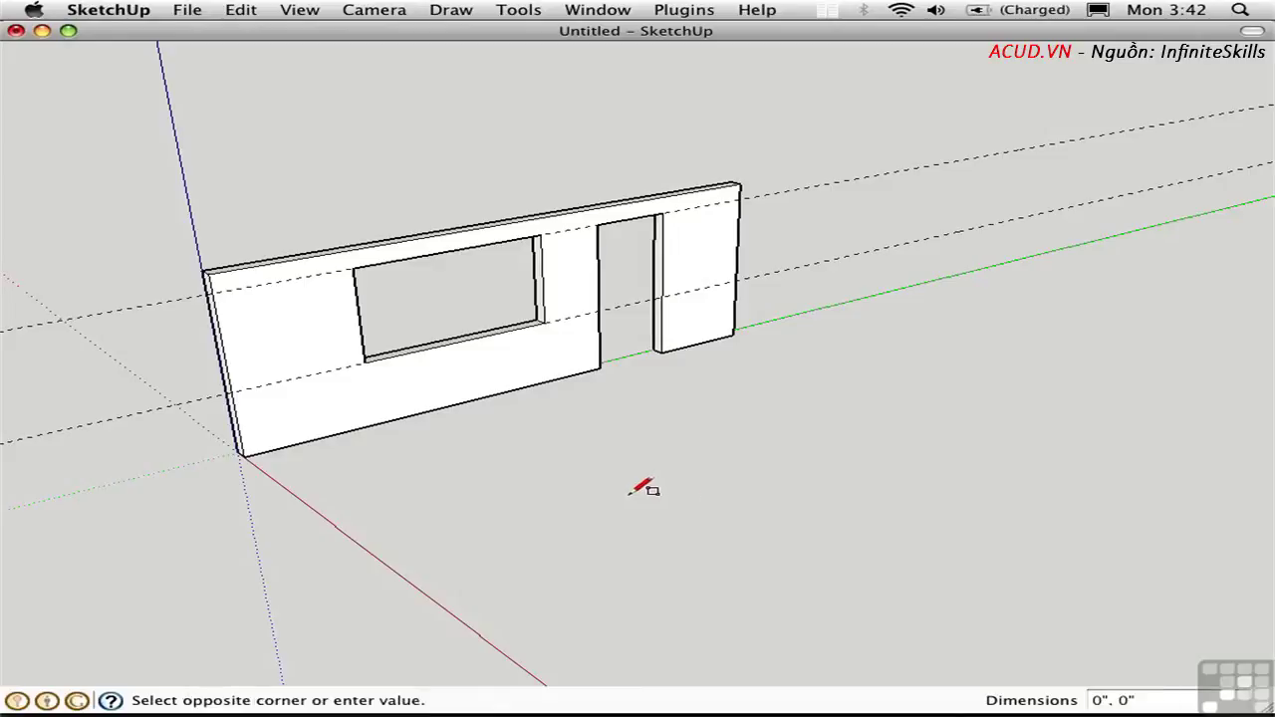
click(780, 503)
key(p)
click(690, 520)
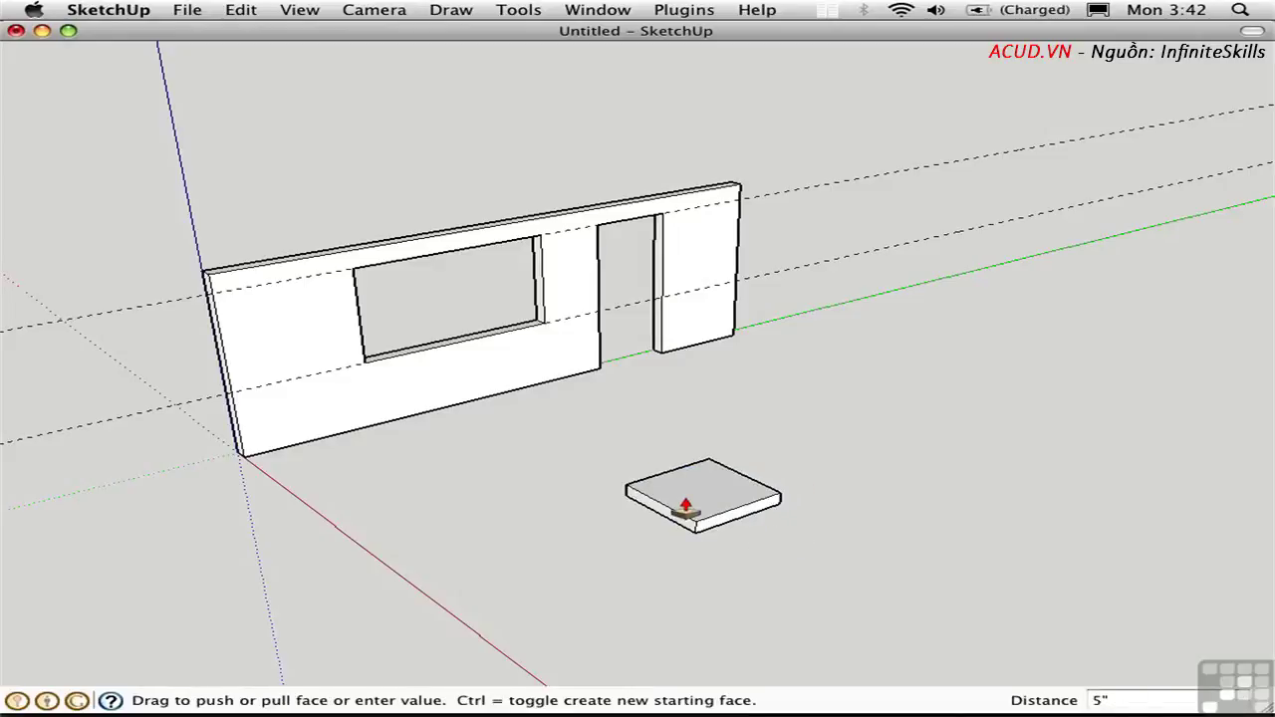
click(686, 497)
key(space)
middle_drag(569, 469, 626, 495)
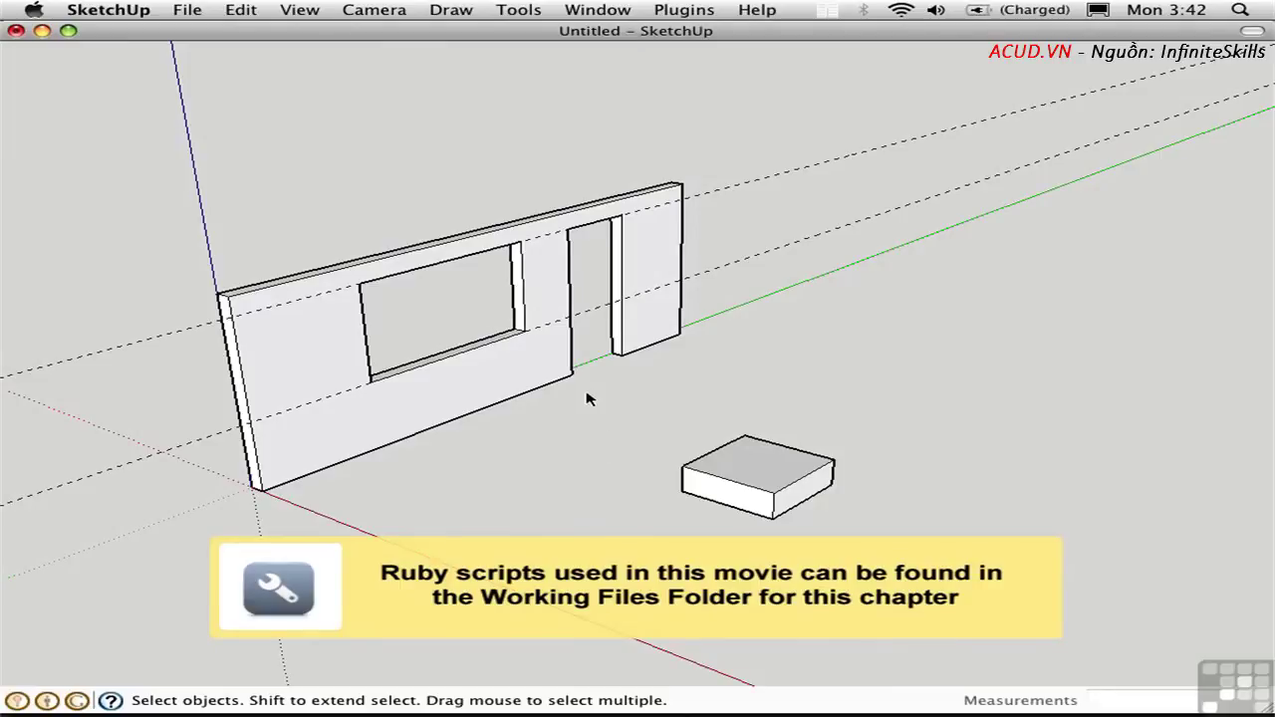
Step: Use Get Midpoint between the box's front bottom corner and the wall's bottom edge
right_click(709, 470)
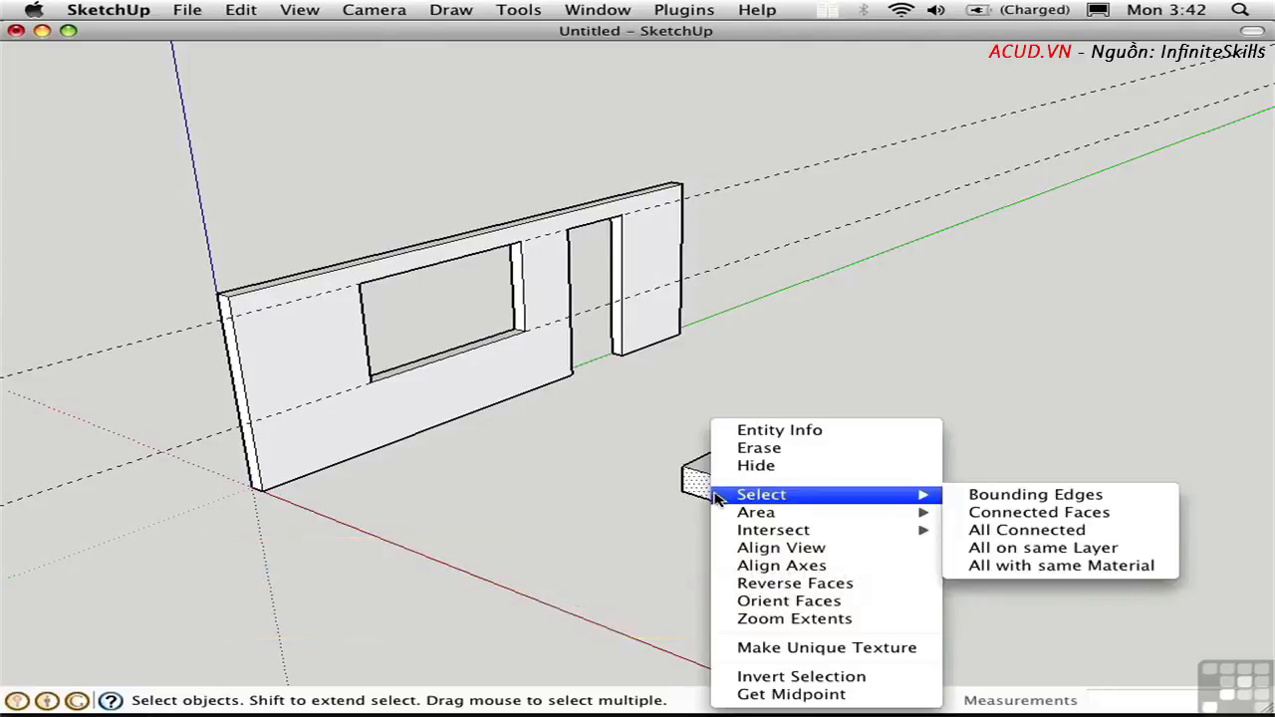
click(792, 694)
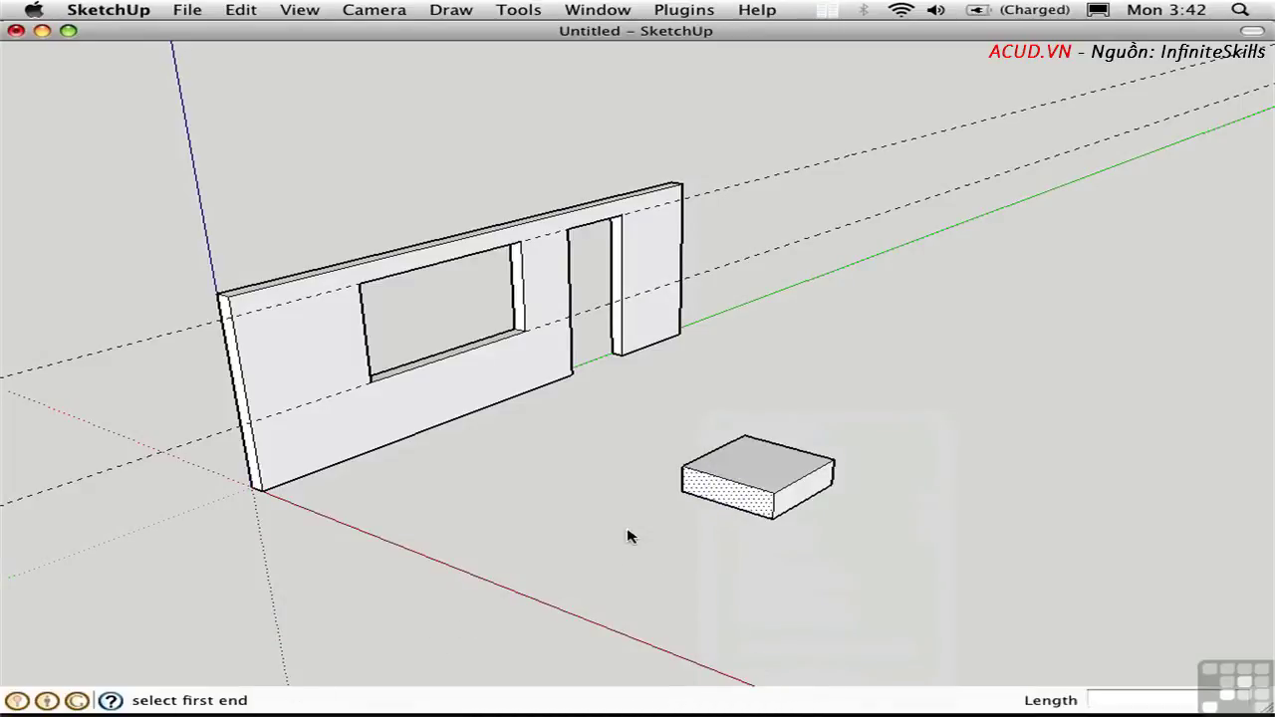
click(681, 492)
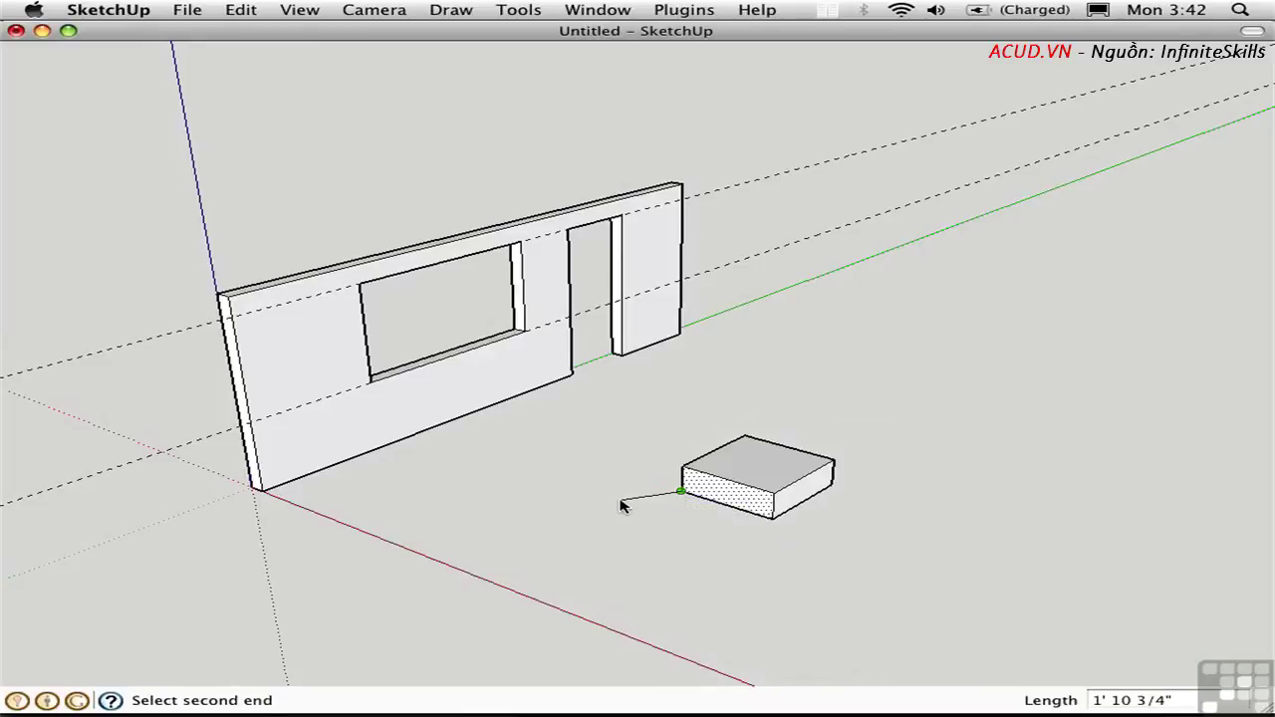
click(450, 425)
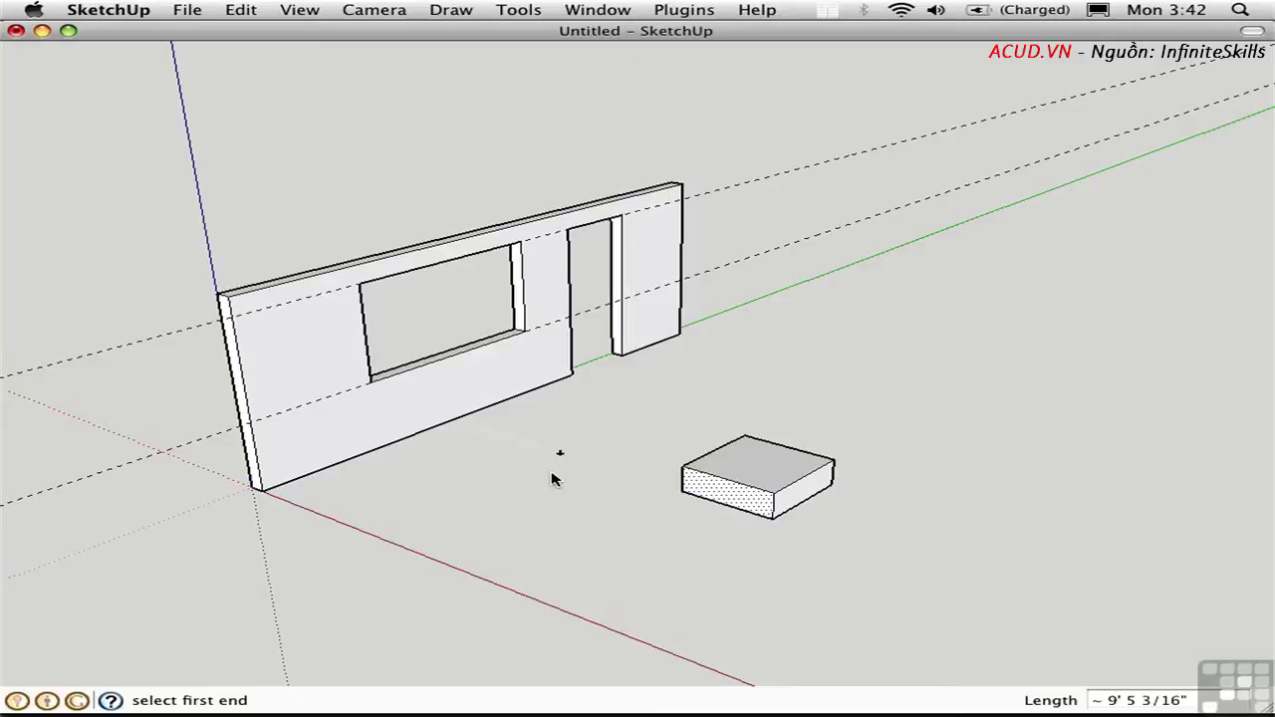
key(space)
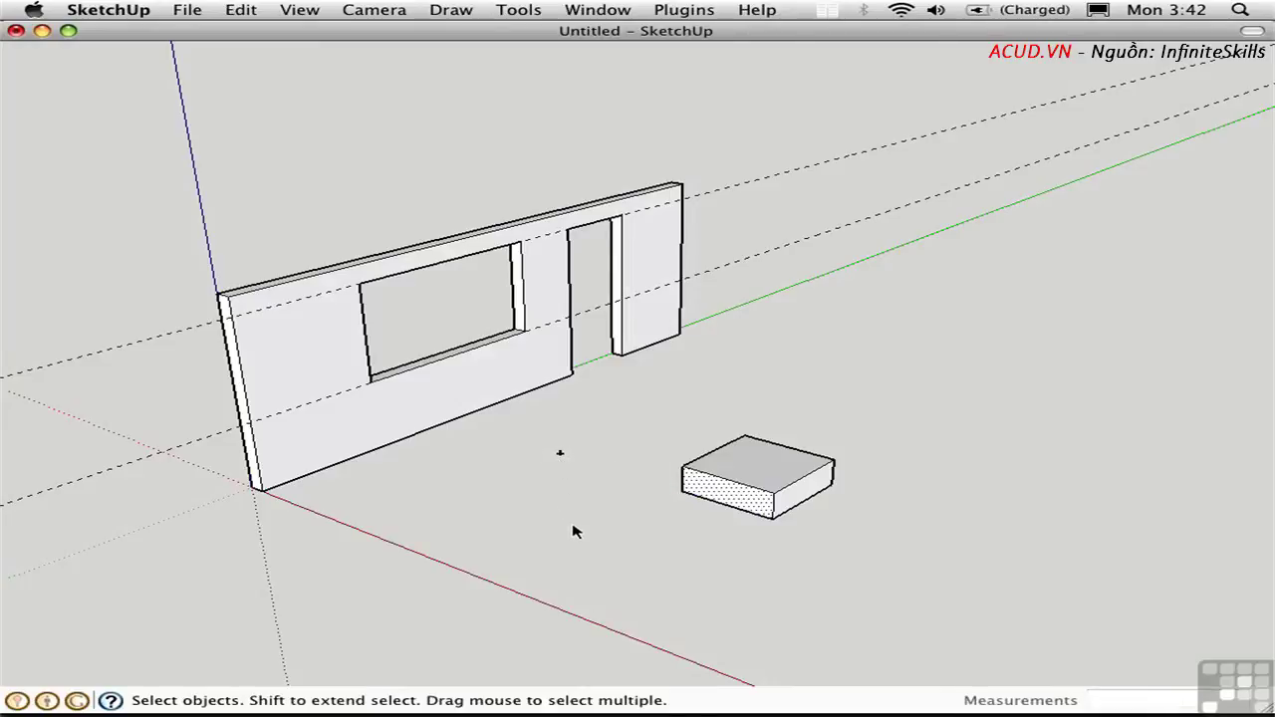
click(510, 499)
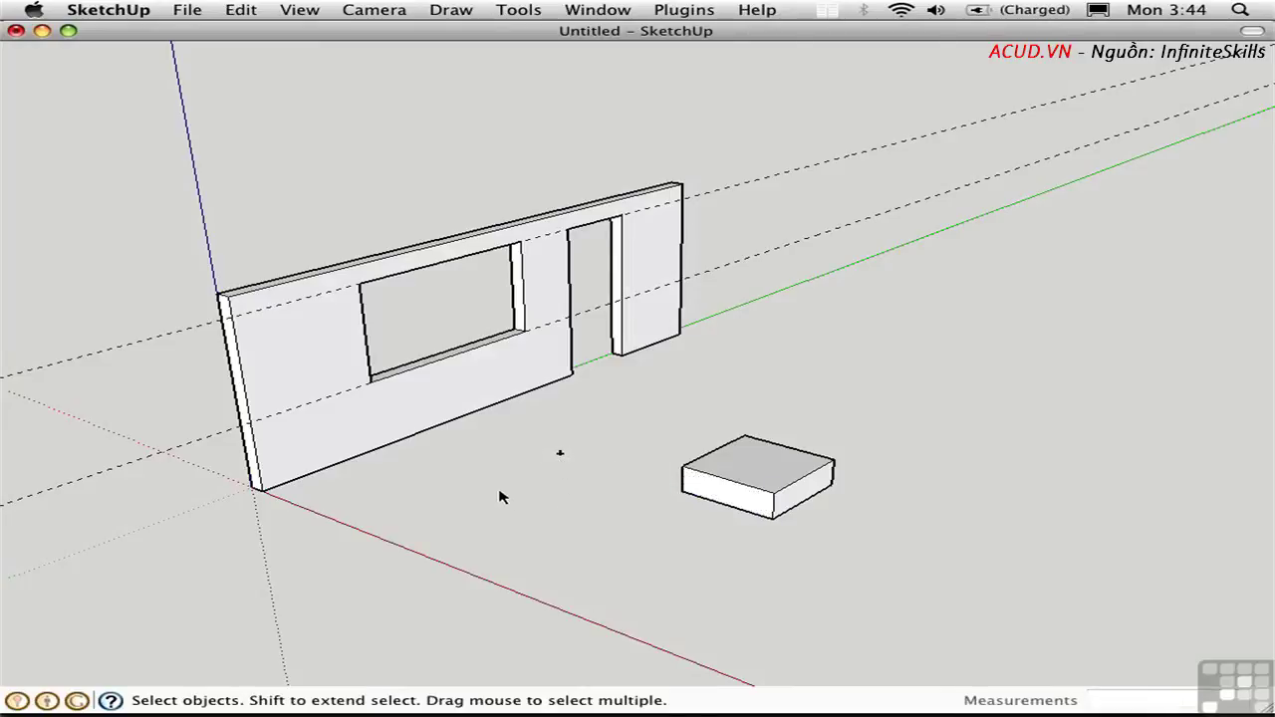
key(t)
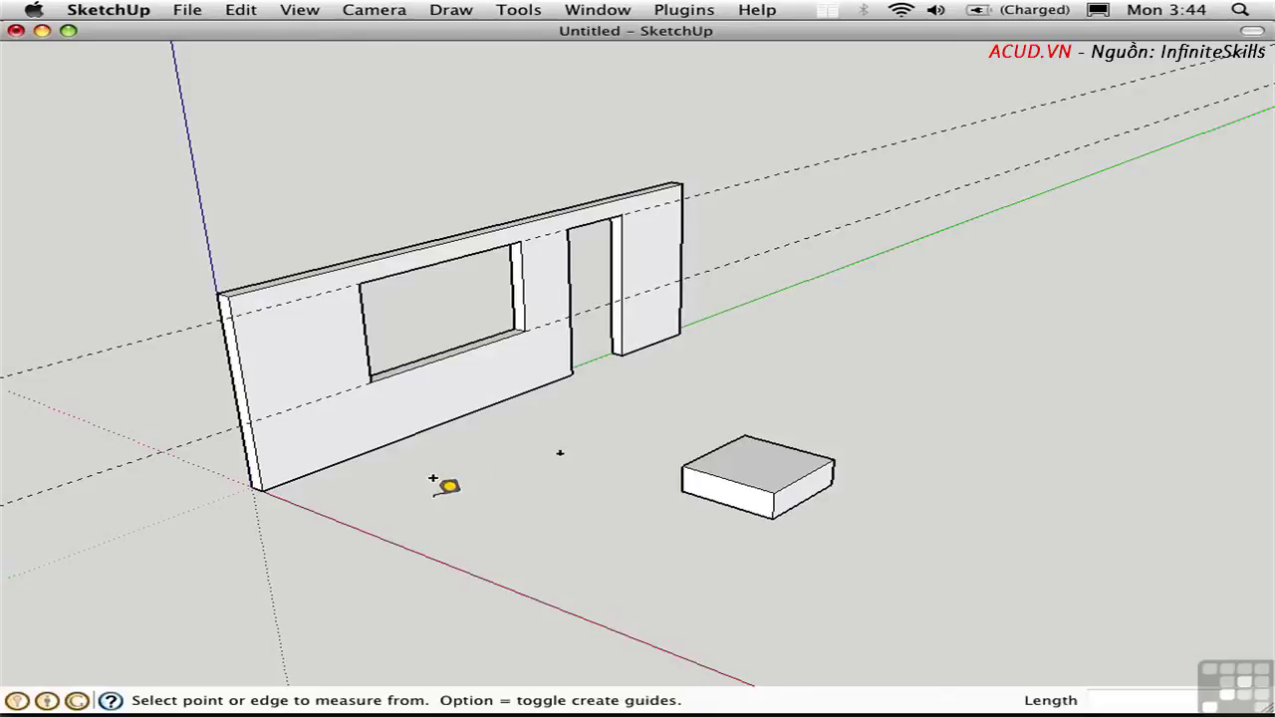
Step: Drop a construction point up the wall's left edge, then open SketchUp Preferences
click(262, 486)
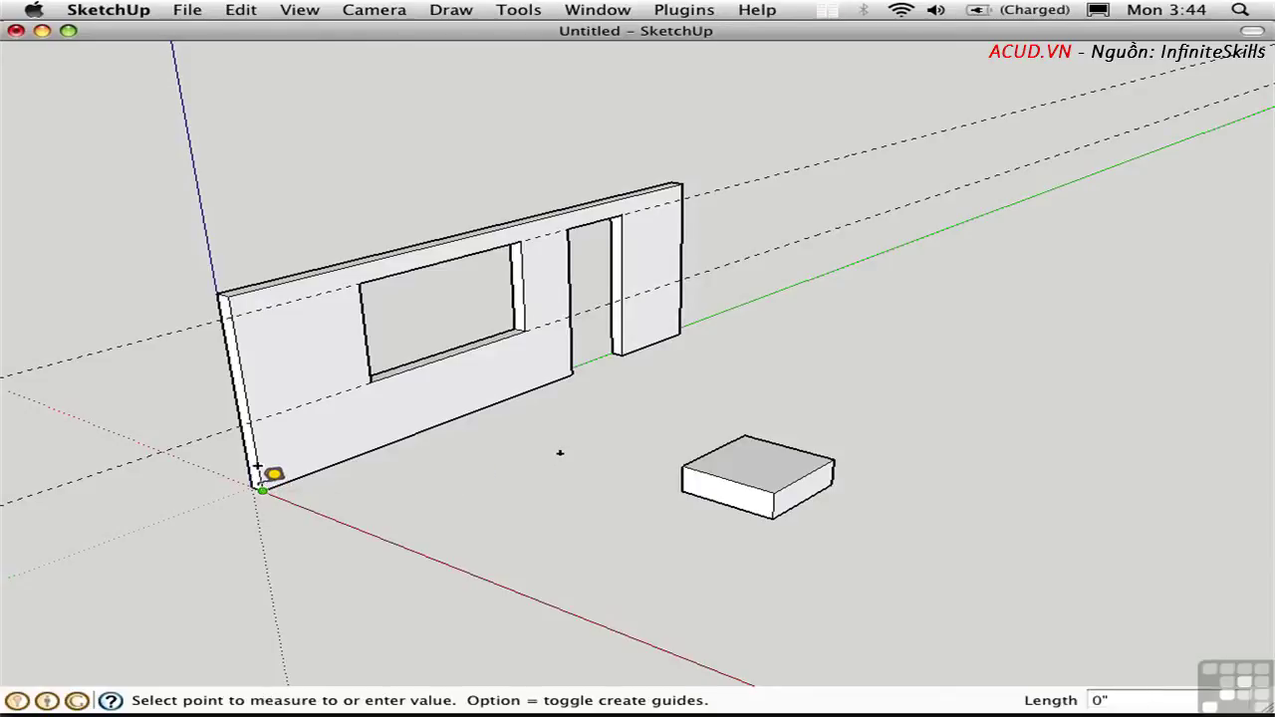
click(254, 439)
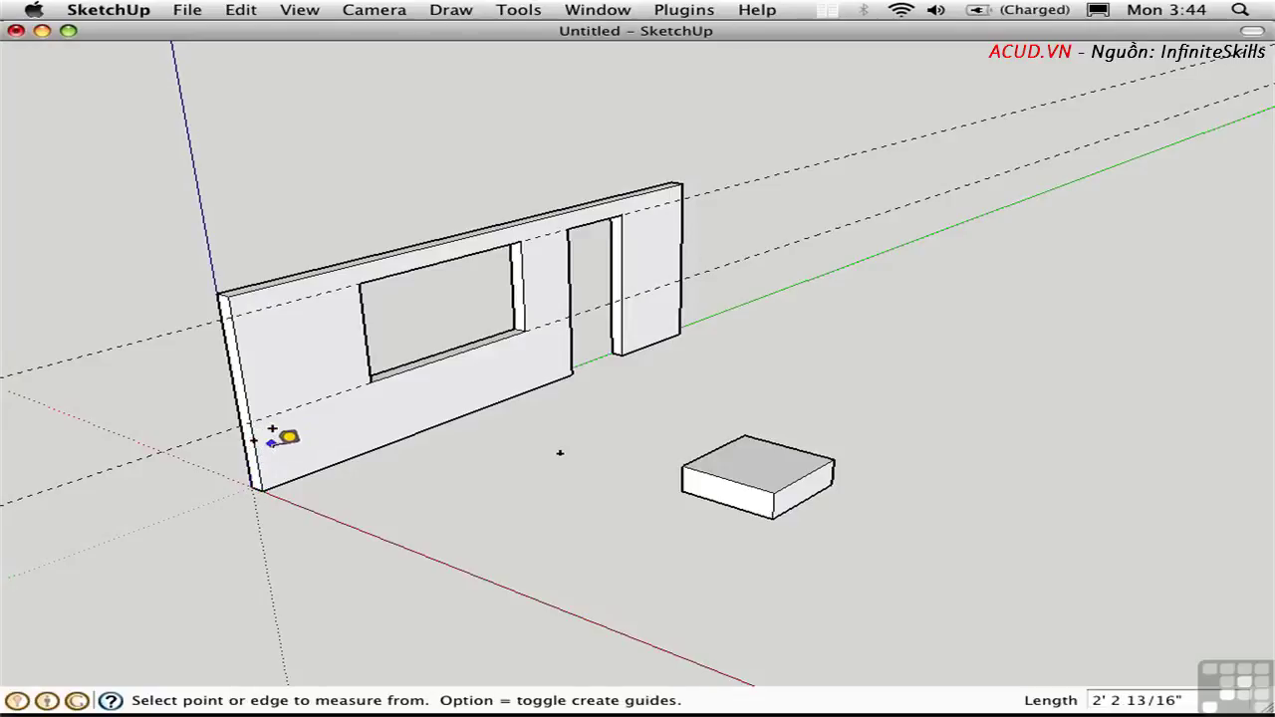
key(space)
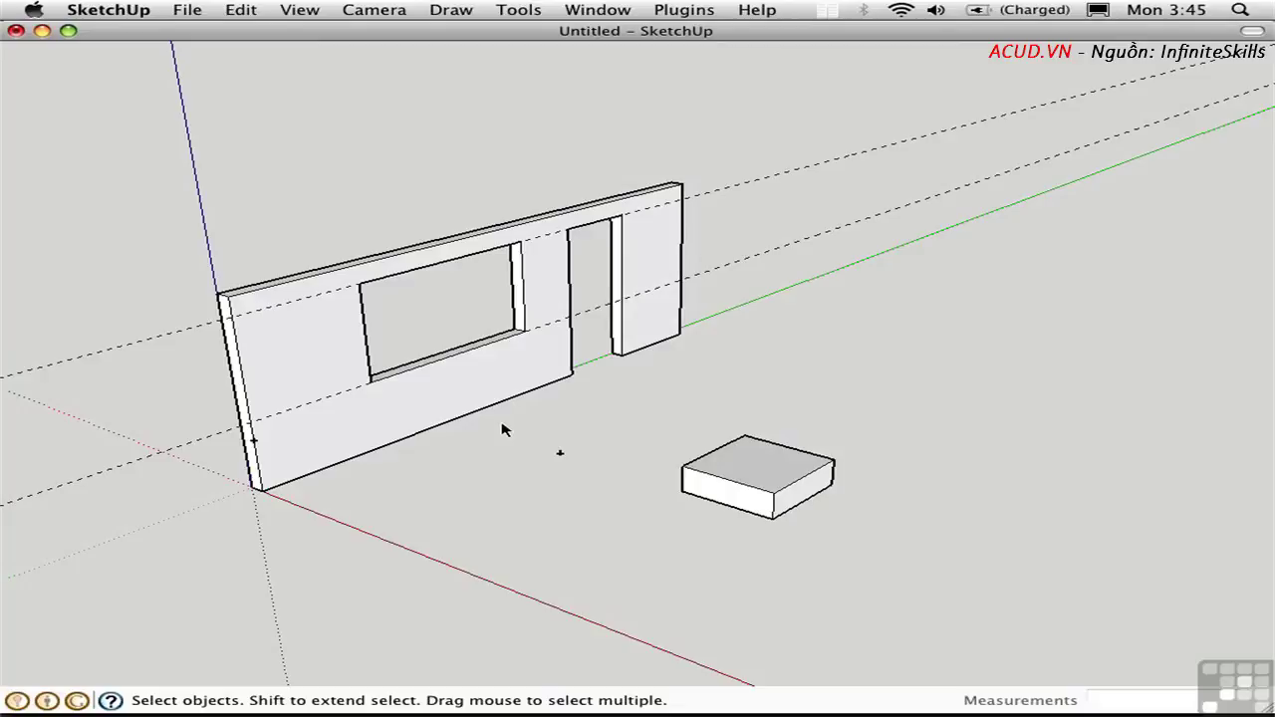
click(107, 12)
click(85, 62)
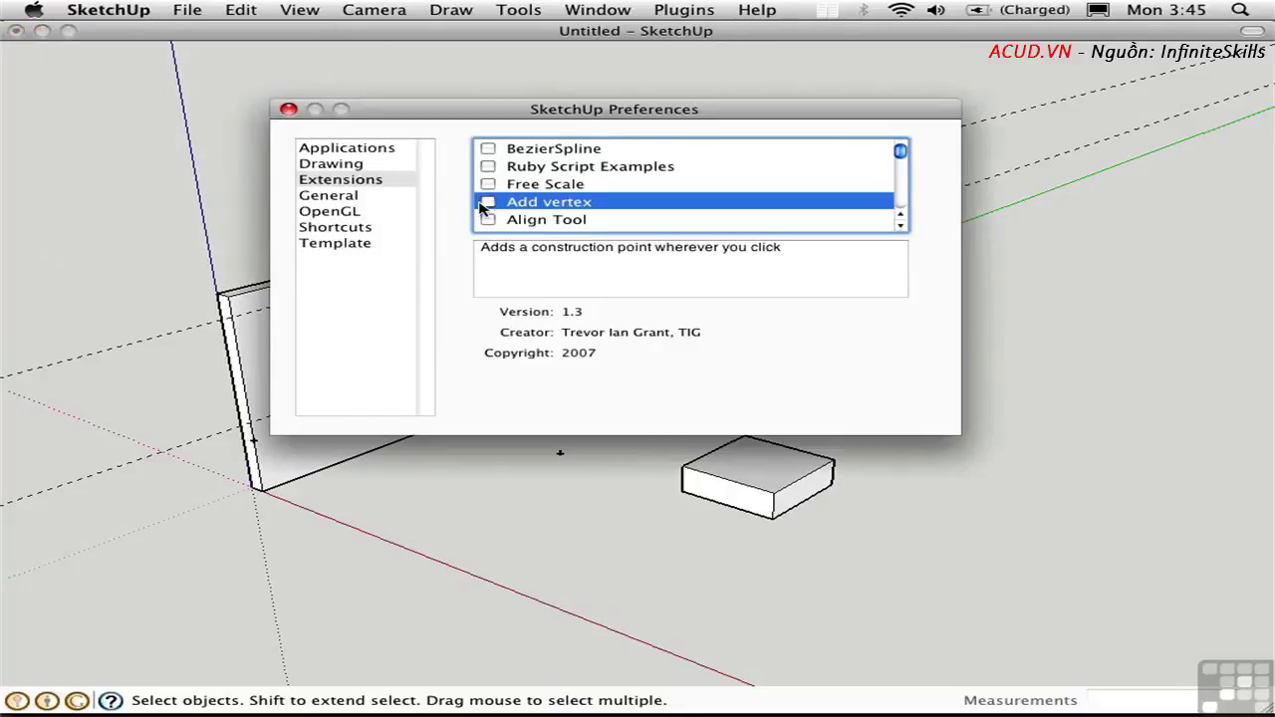
Step: Close Preferences and use Plugins > Add Point on the box's top face and front top edge
click(288, 108)
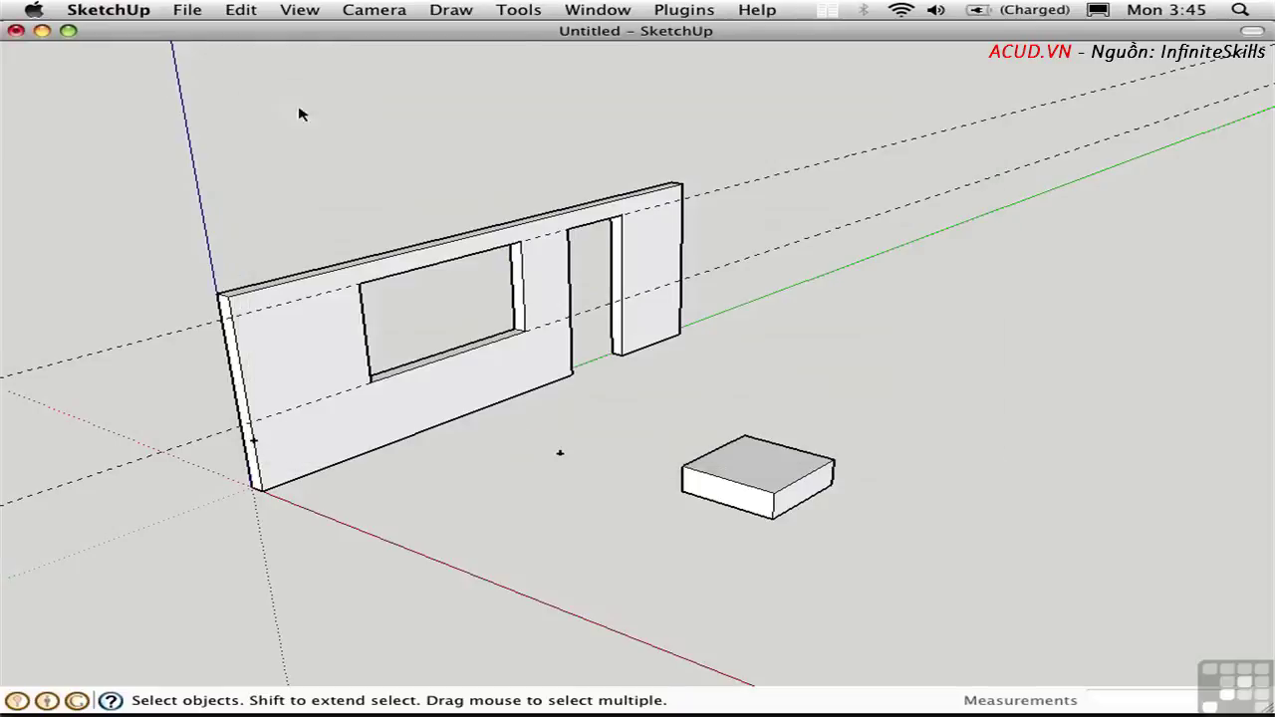
click(662, 10)
click(701, 127)
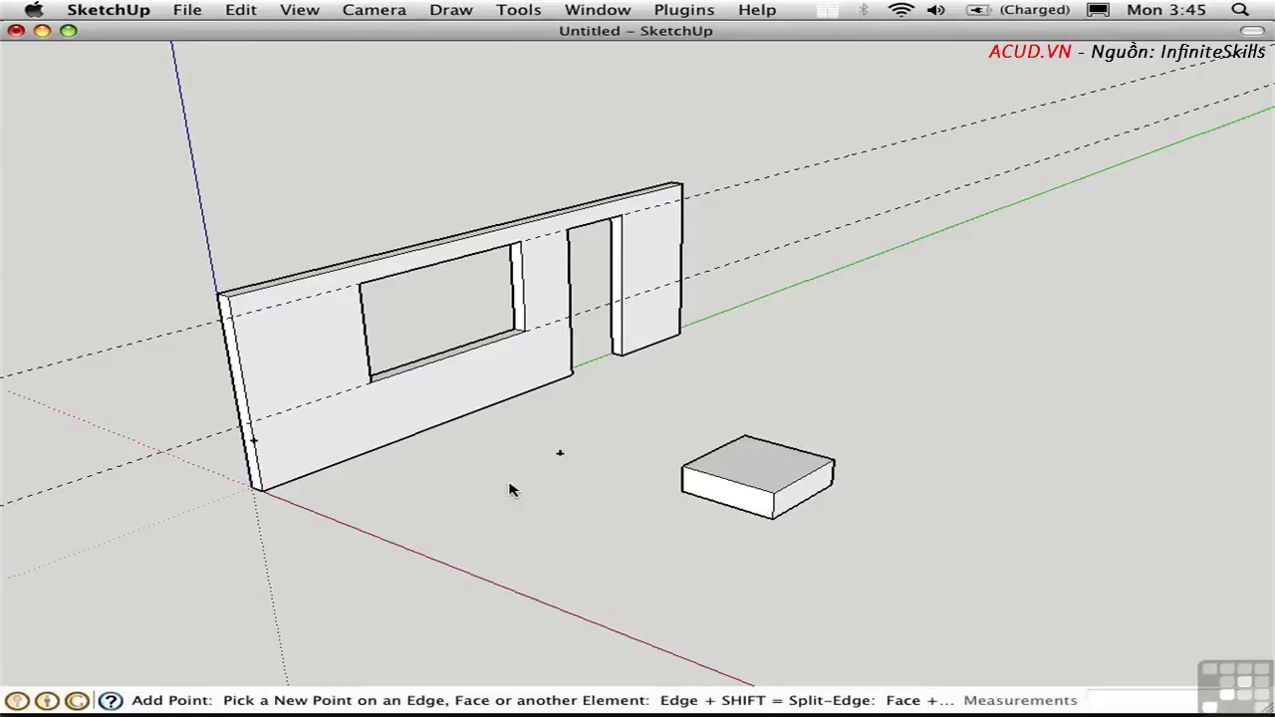
click(774, 465)
click(709, 474)
key(space)
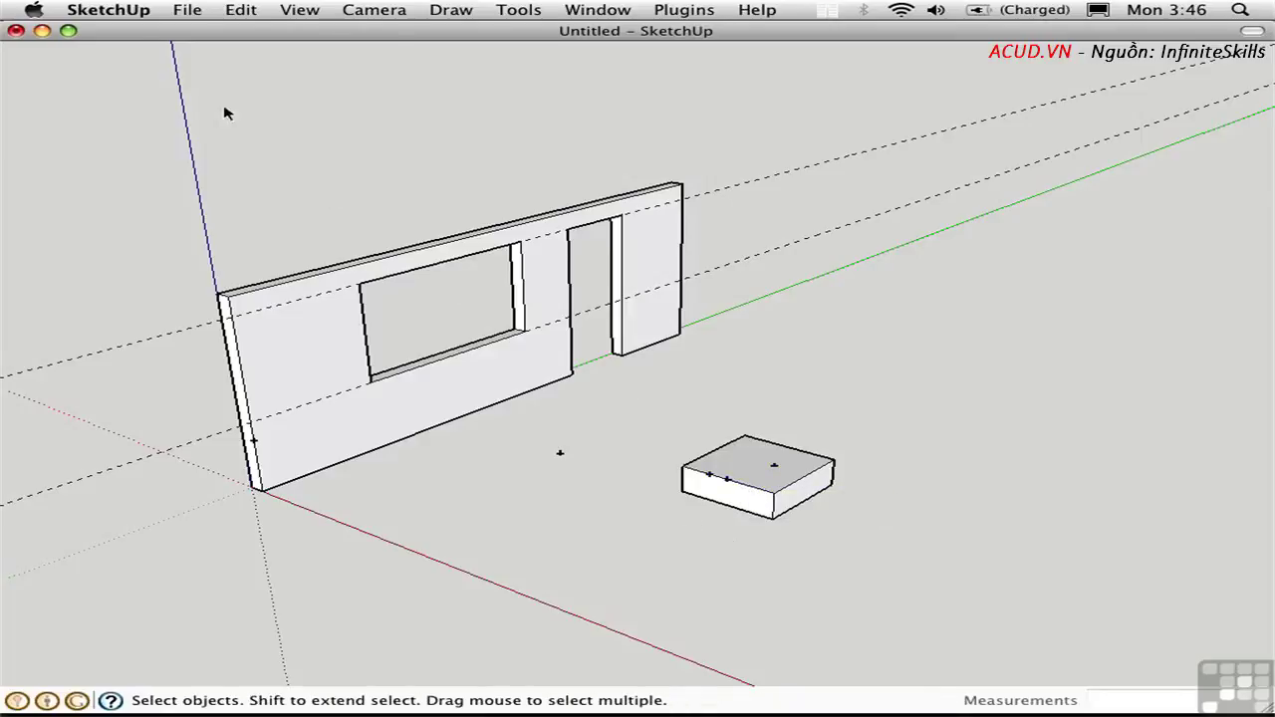
Step: Enable the Construction Line Tool extension in Preferences and start Draw > Construction Lines
click(110, 11)
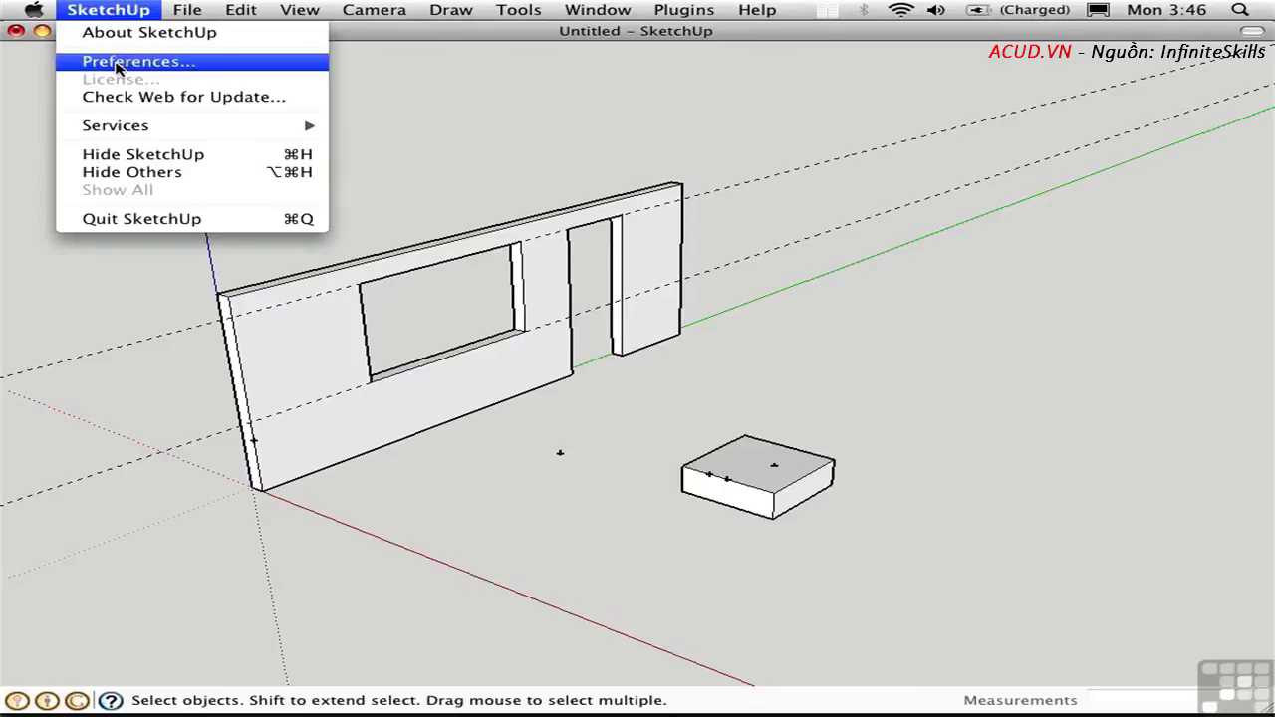
click(118, 64)
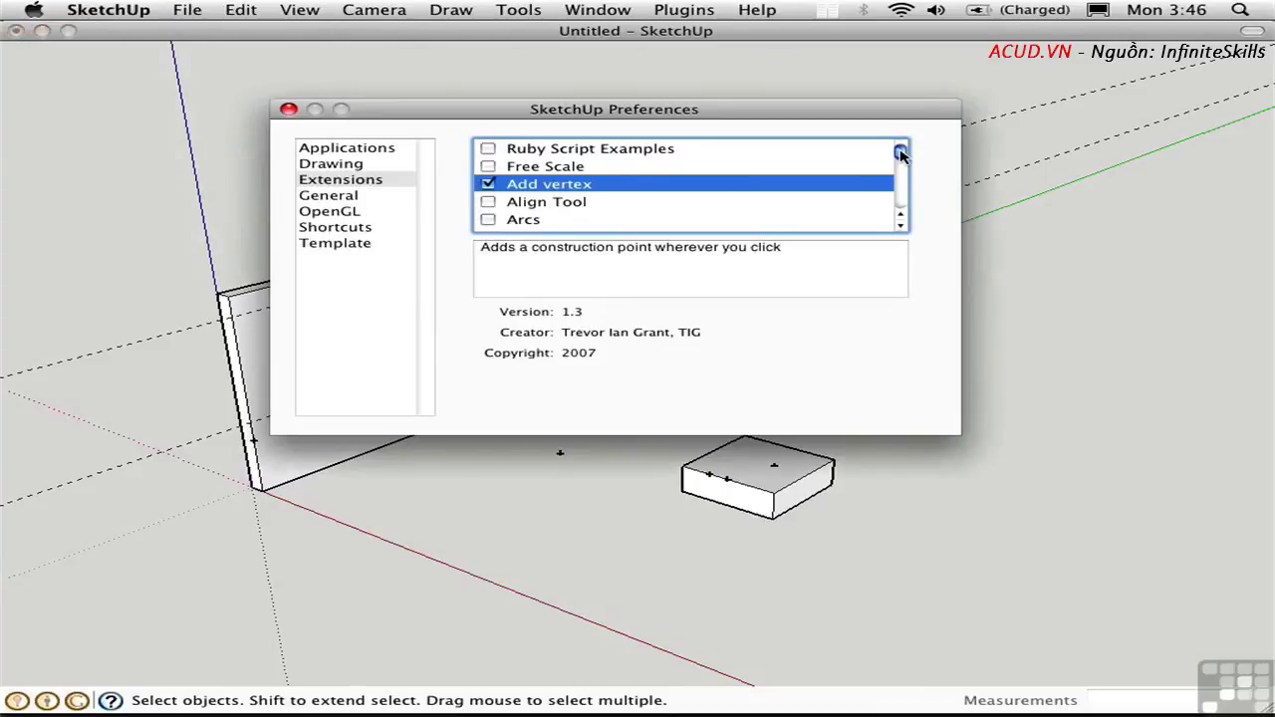
scroll(900, 154, down, 6)
click(490, 187)
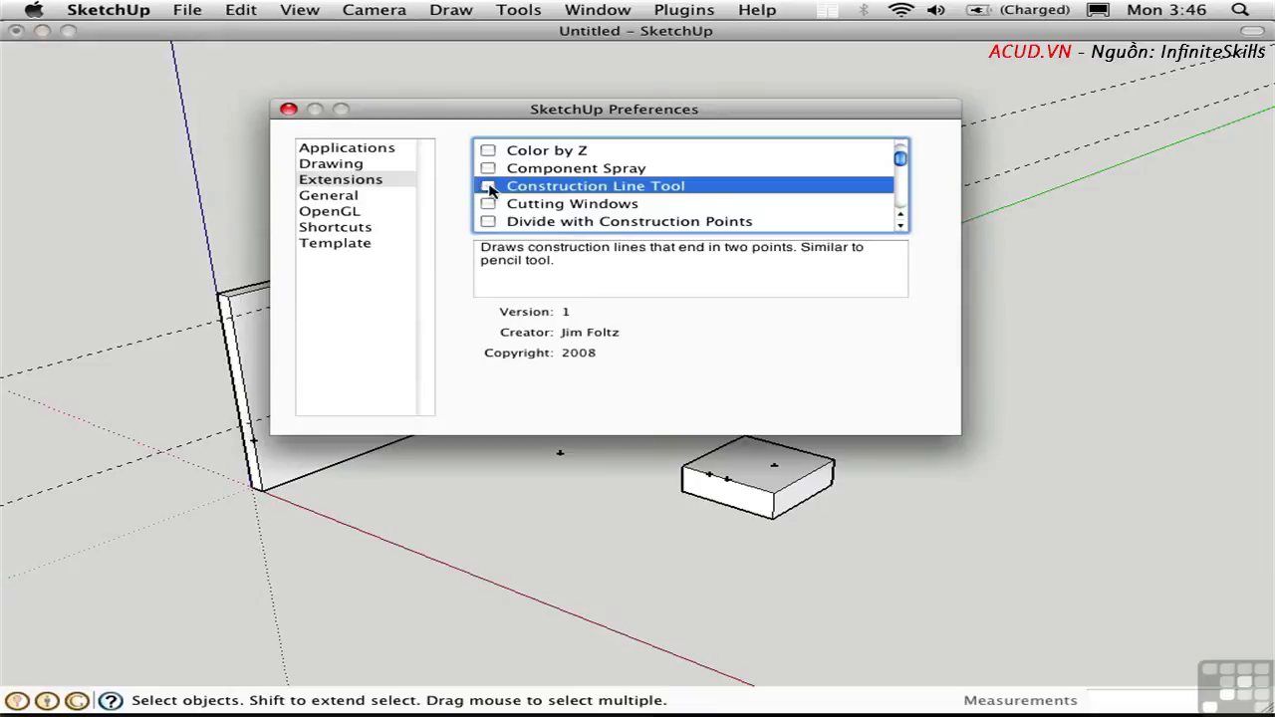
click(488, 186)
click(288, 109)
click(450, 10)
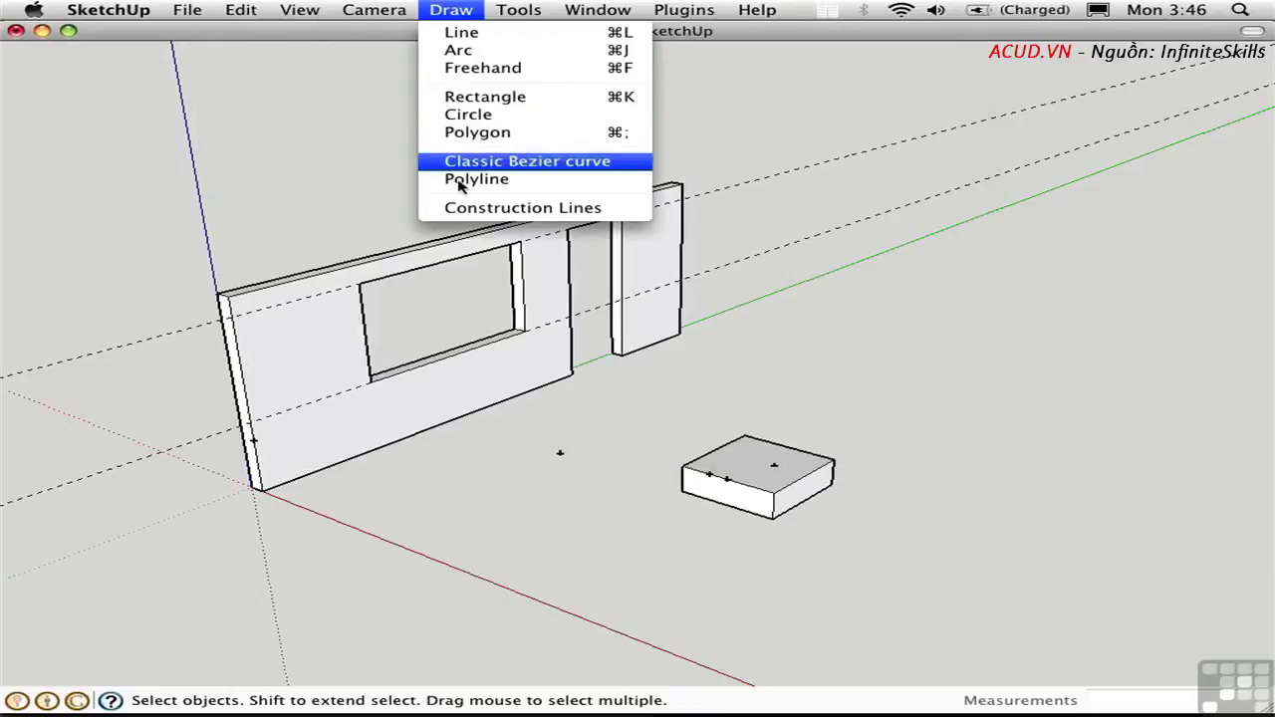
click(483, 208)
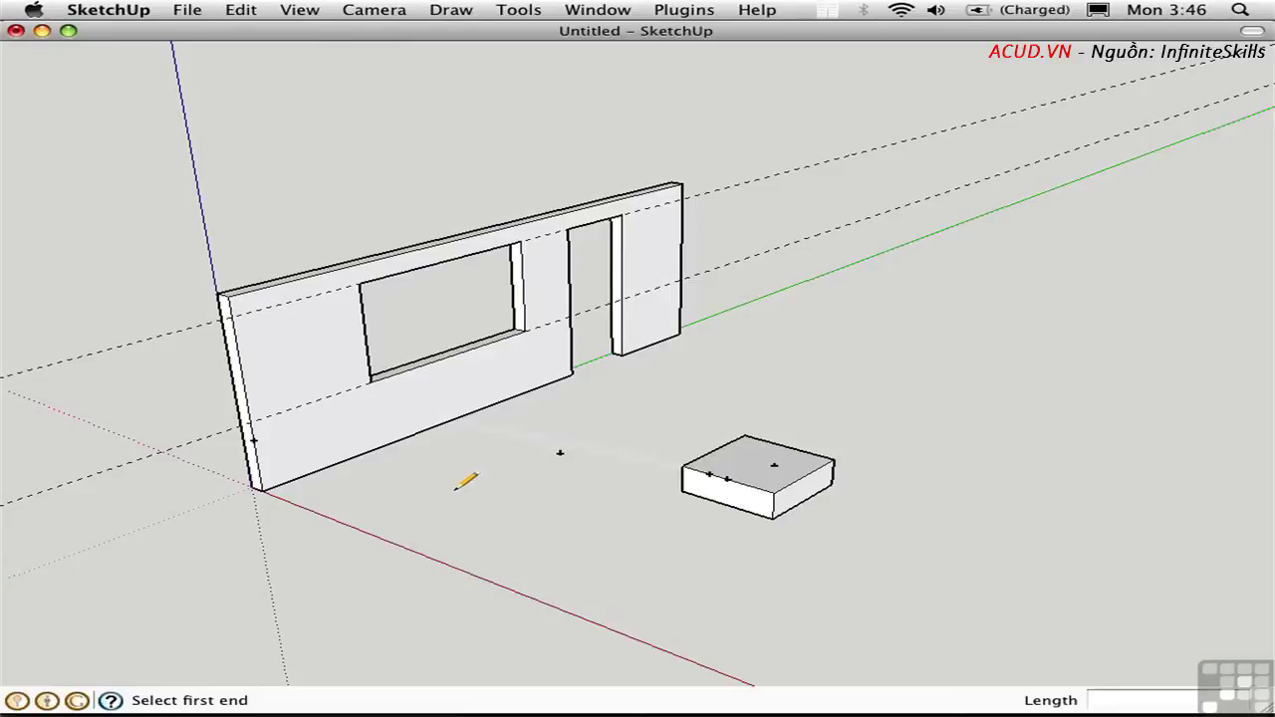
Step: Draw four construction lines end to end, closing a rectangle on the ground between wall and box
click(429, 486)
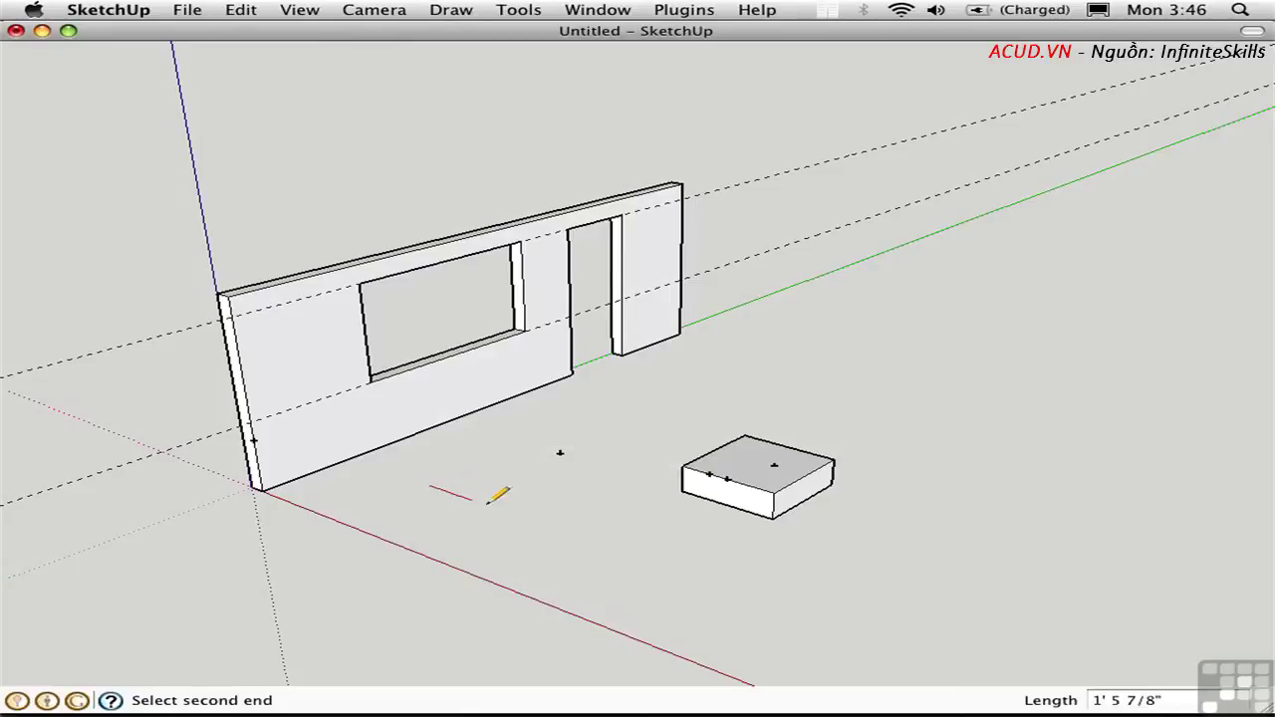
click(586, 540)
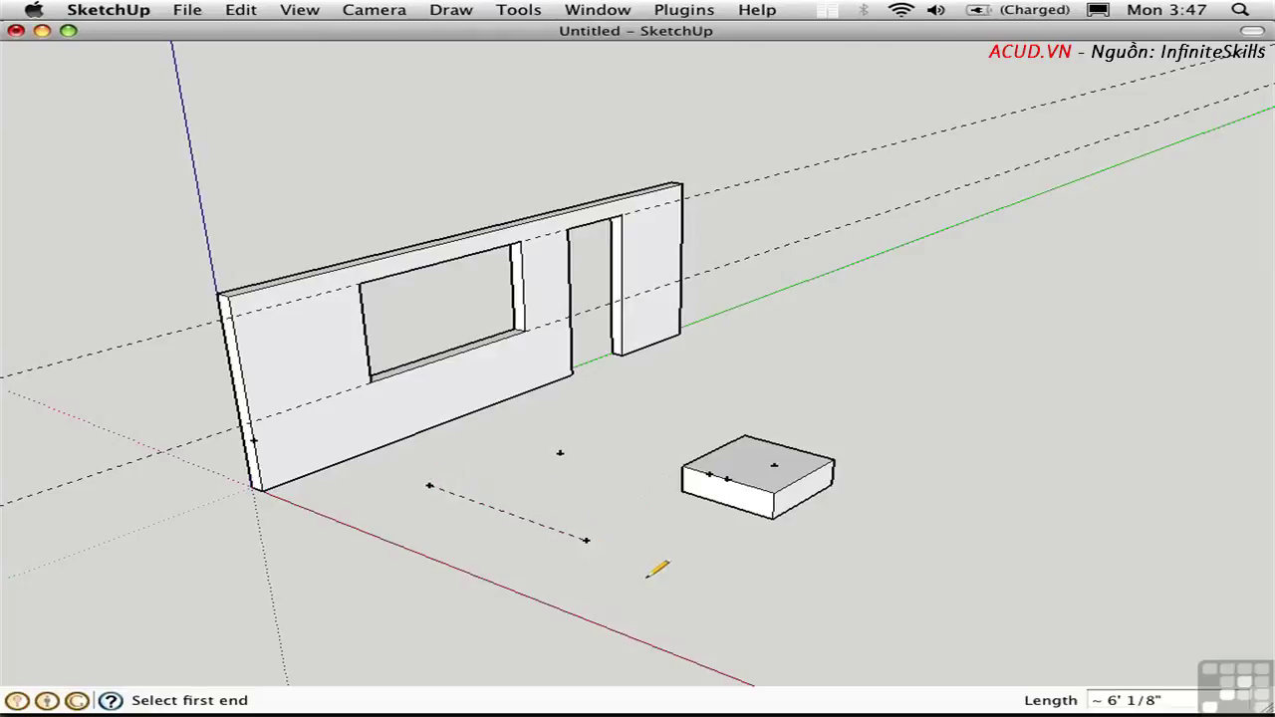
click(586, 540)
click(655, 505)
click(654, 505)
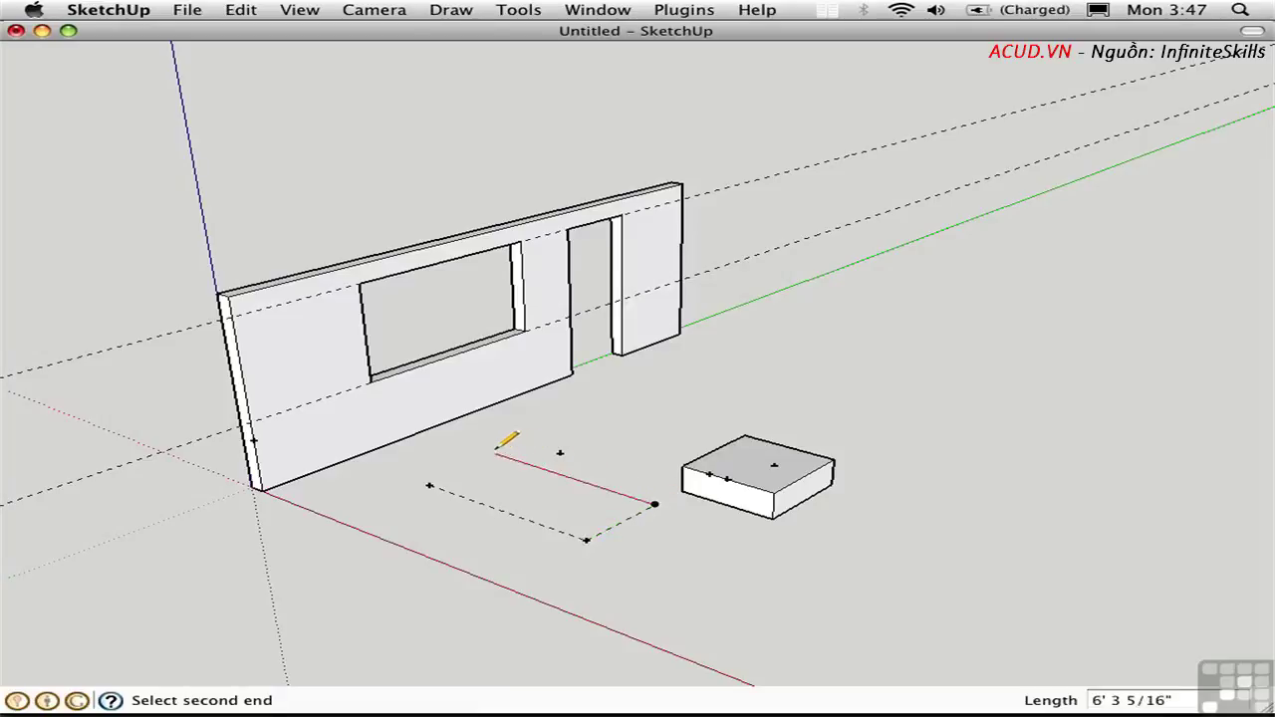
click(431, 485)
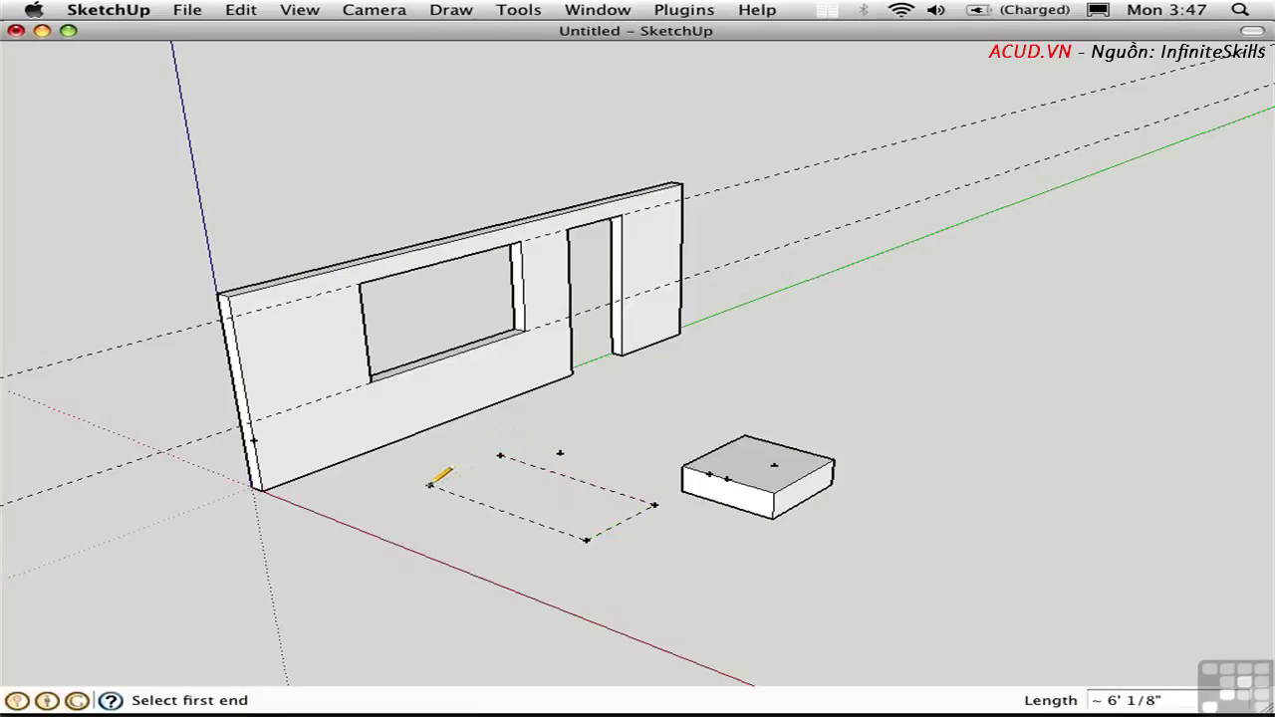
click(499, 455)
click(430, 485)
key(space)
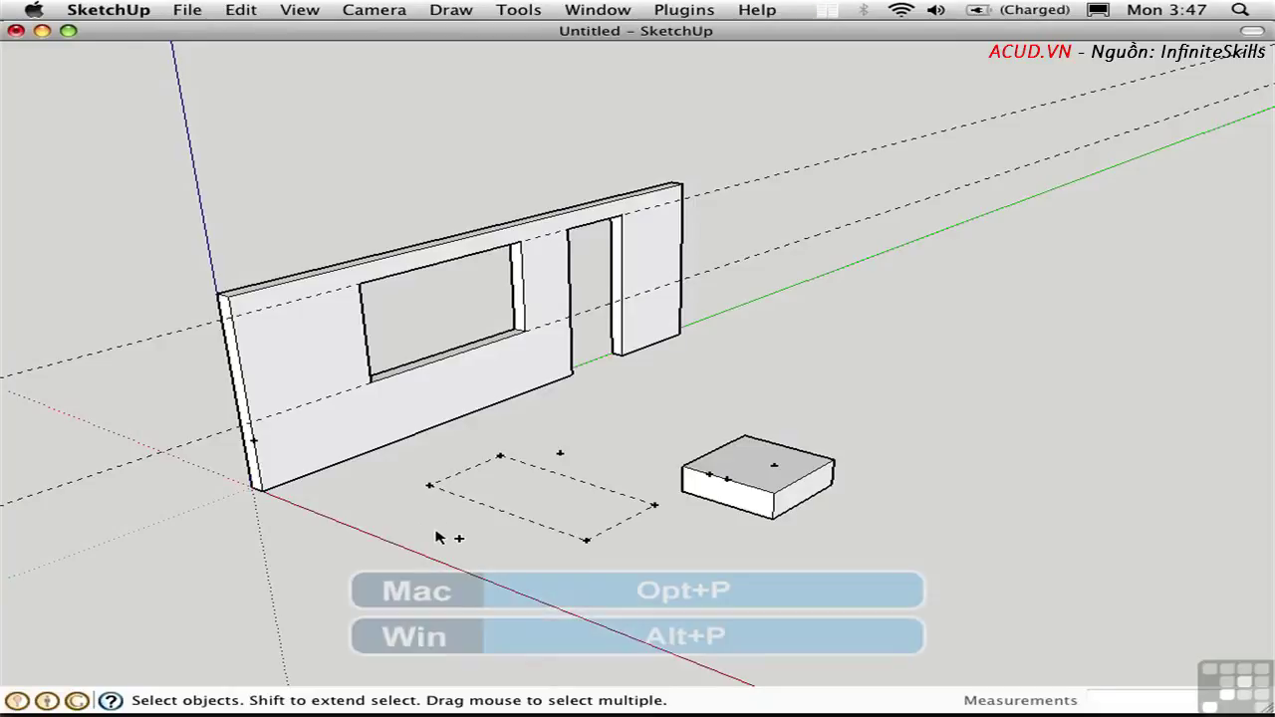
Step: Place a 26.4° protractor guide from the wall's top corner, measured from the red axis
key(alt+p)
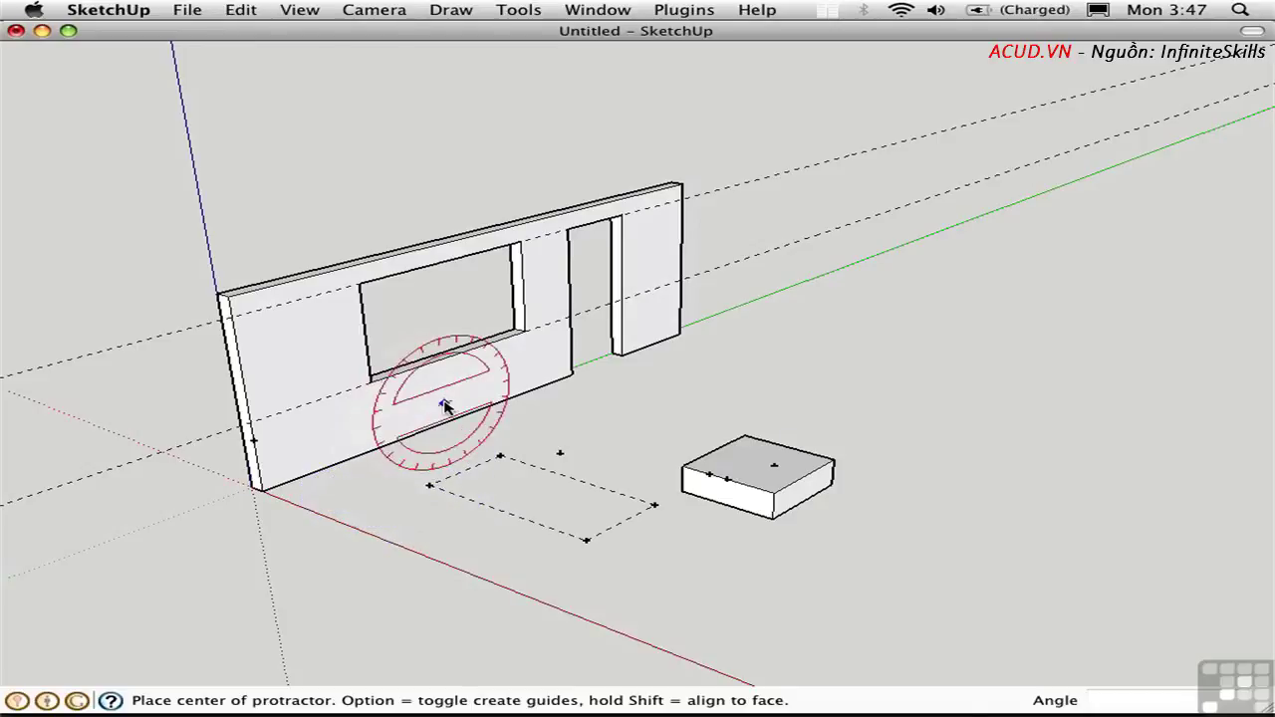
mouse_move(444, 399)
middle_down()
mouse_move(489, 401)
mouse_move(427, 412)
middle_up()
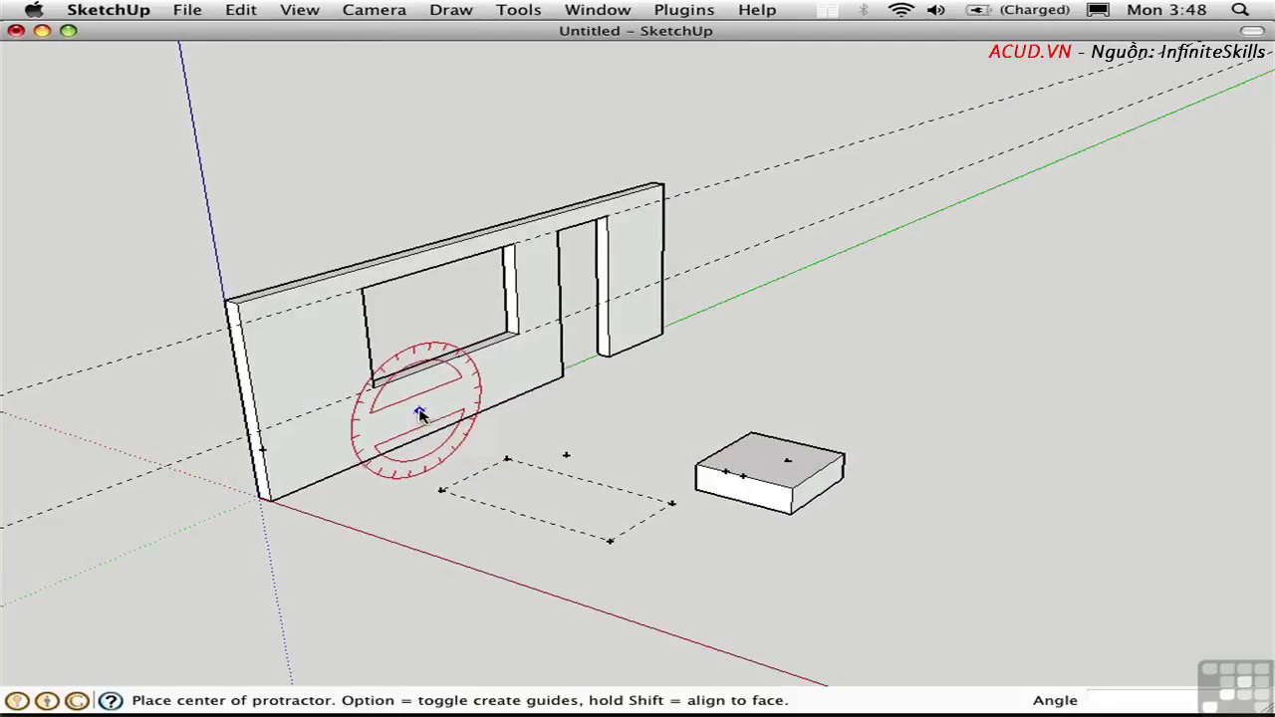
middle_drag(419, 410, 521, 365)
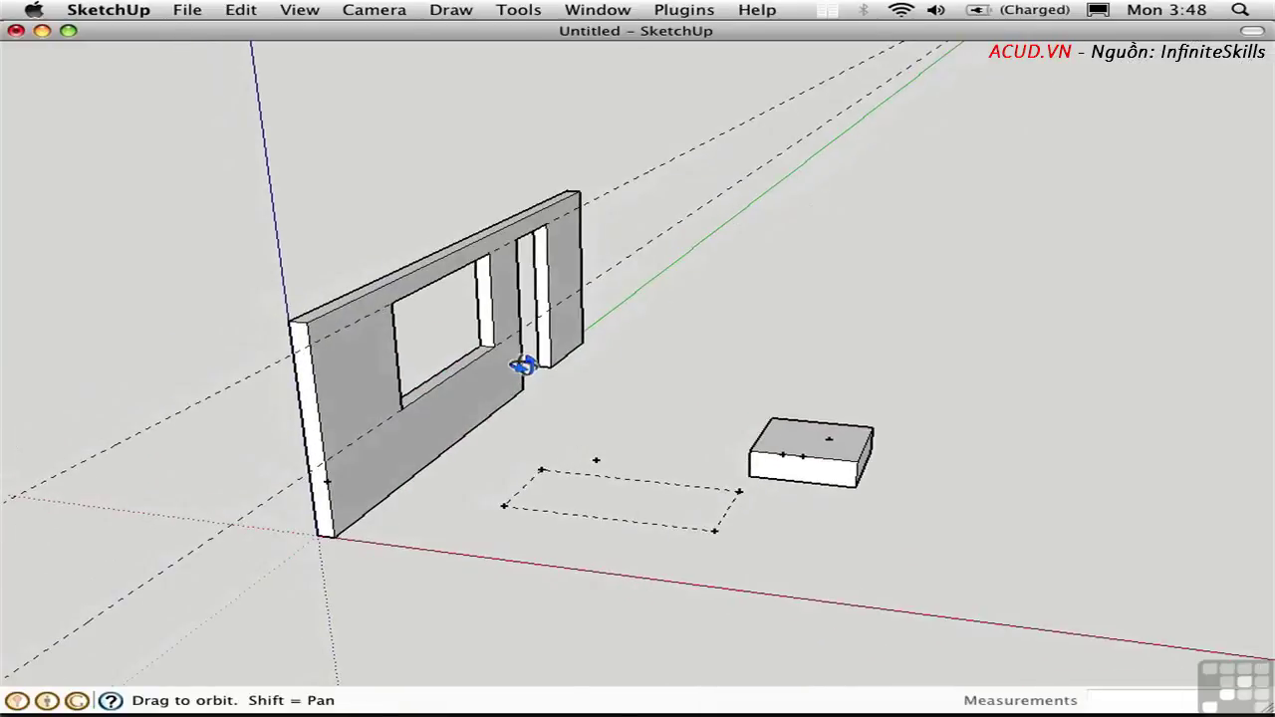
middle_drag(373, 360, 439, 364)
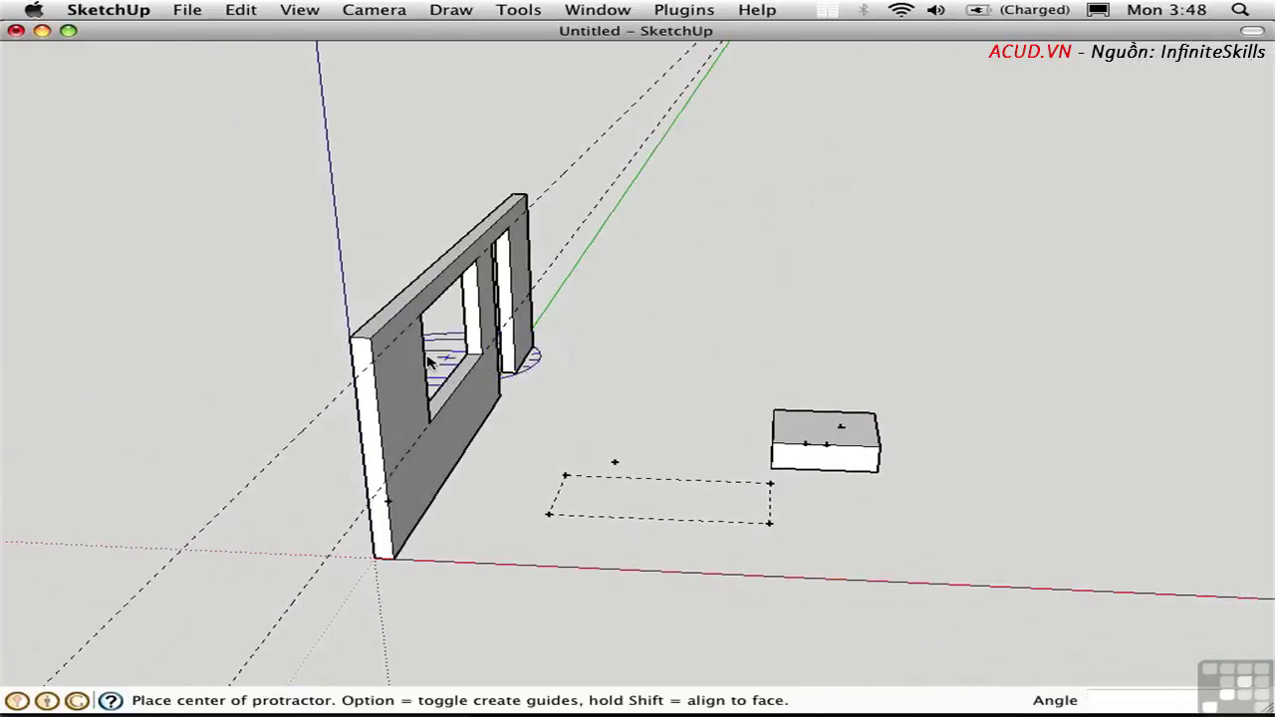
click(350, 339)
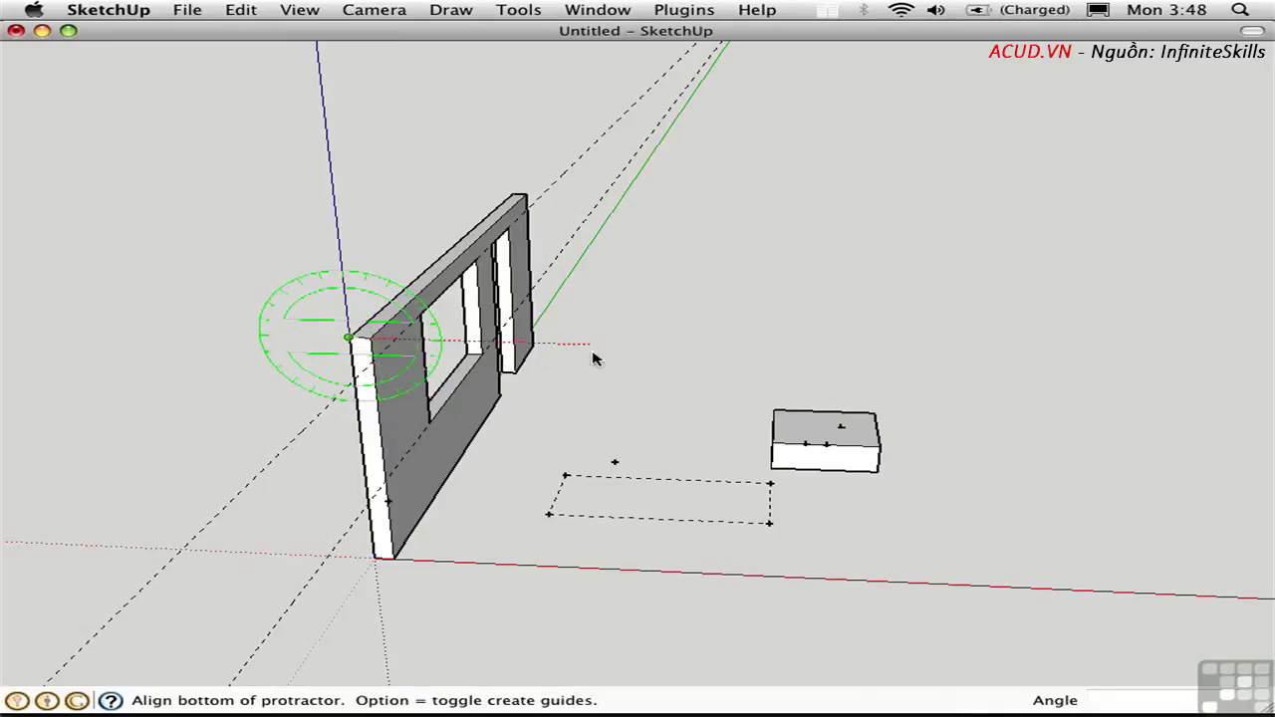
click(697, 344)
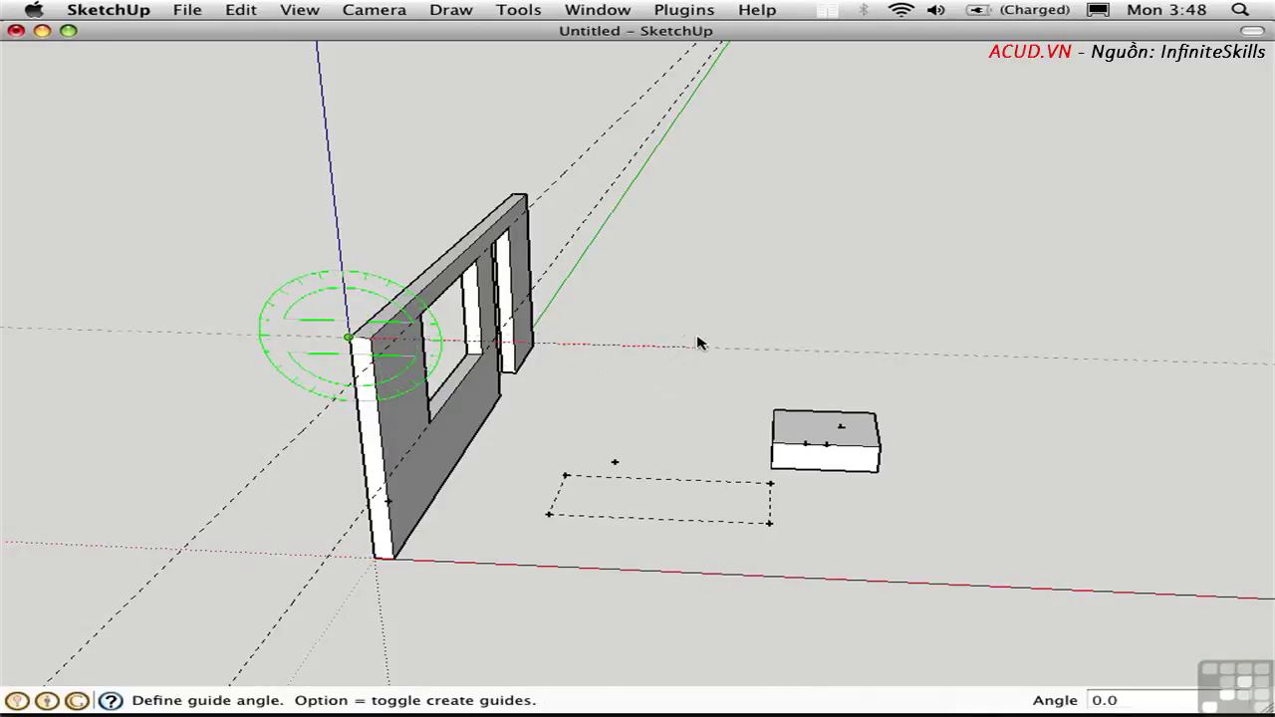
click(692, 226)
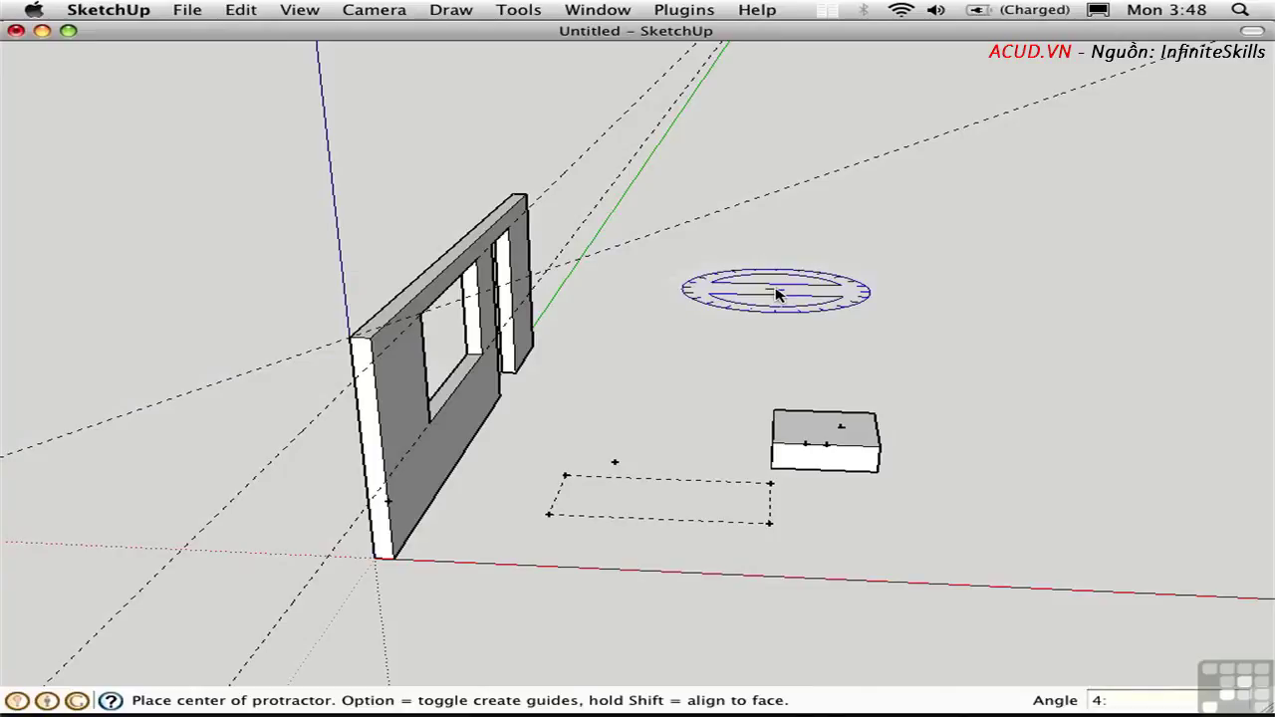
Step: Add a parallel guide offset from the angled guide with the Tape Measure
key(space)
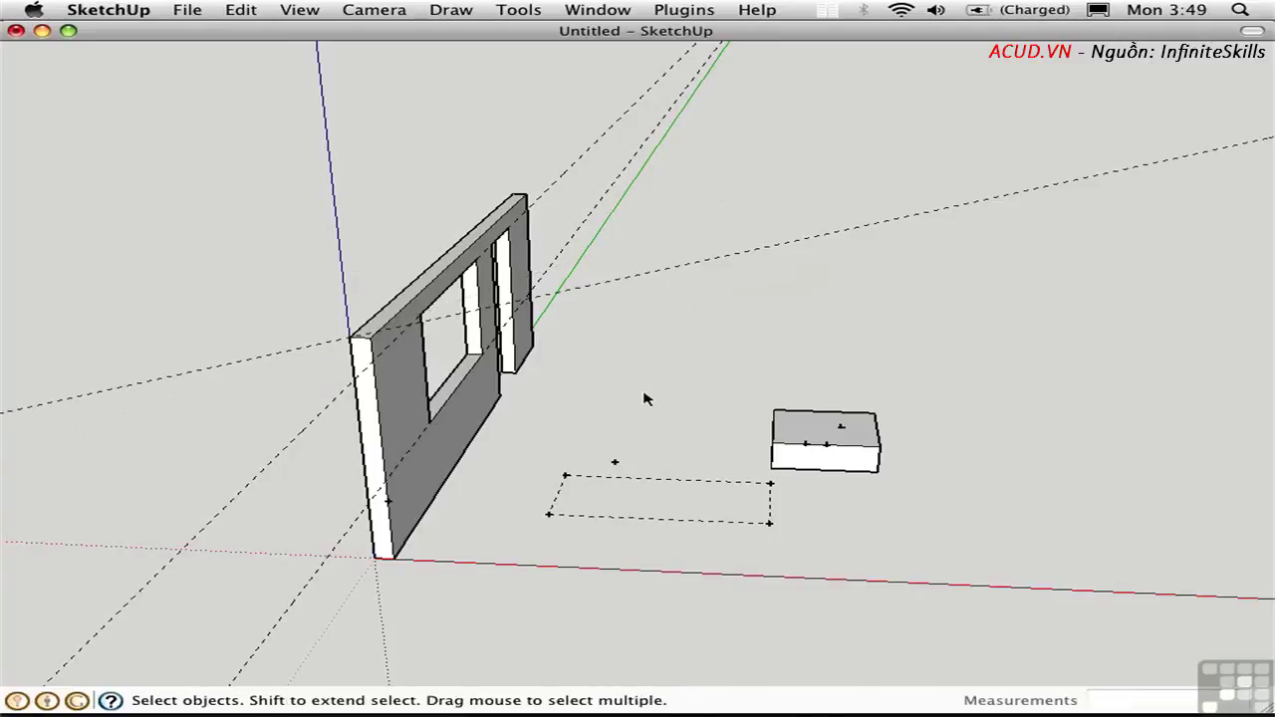
key(t)
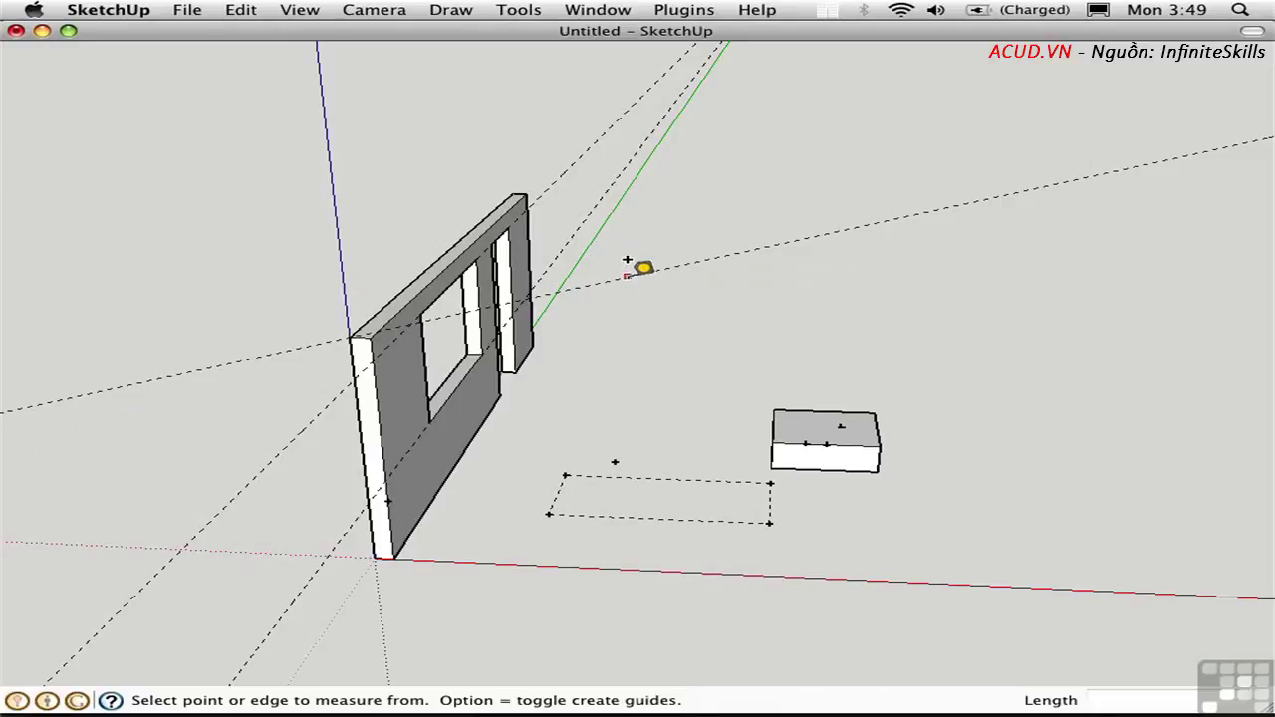
click(626, 262)
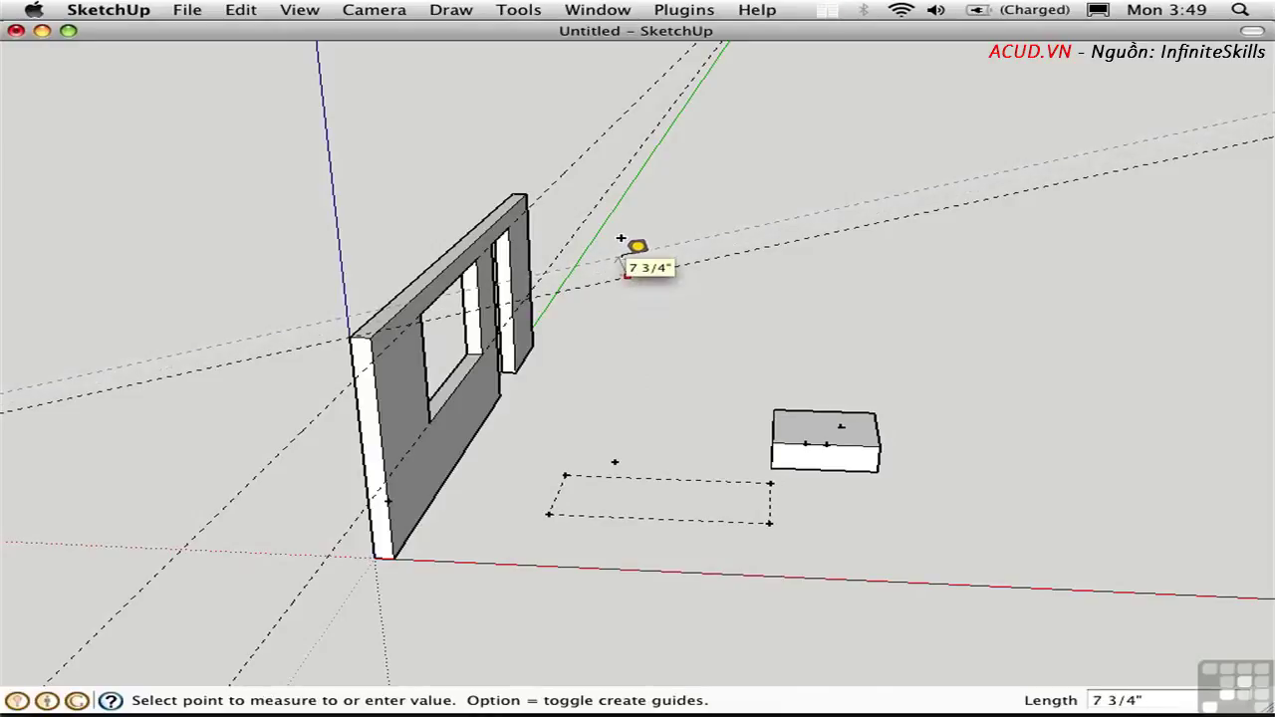
click(628, 244)
Step: Draw the closed roof rectangle between the two angled guides with the Line tool
key(l)
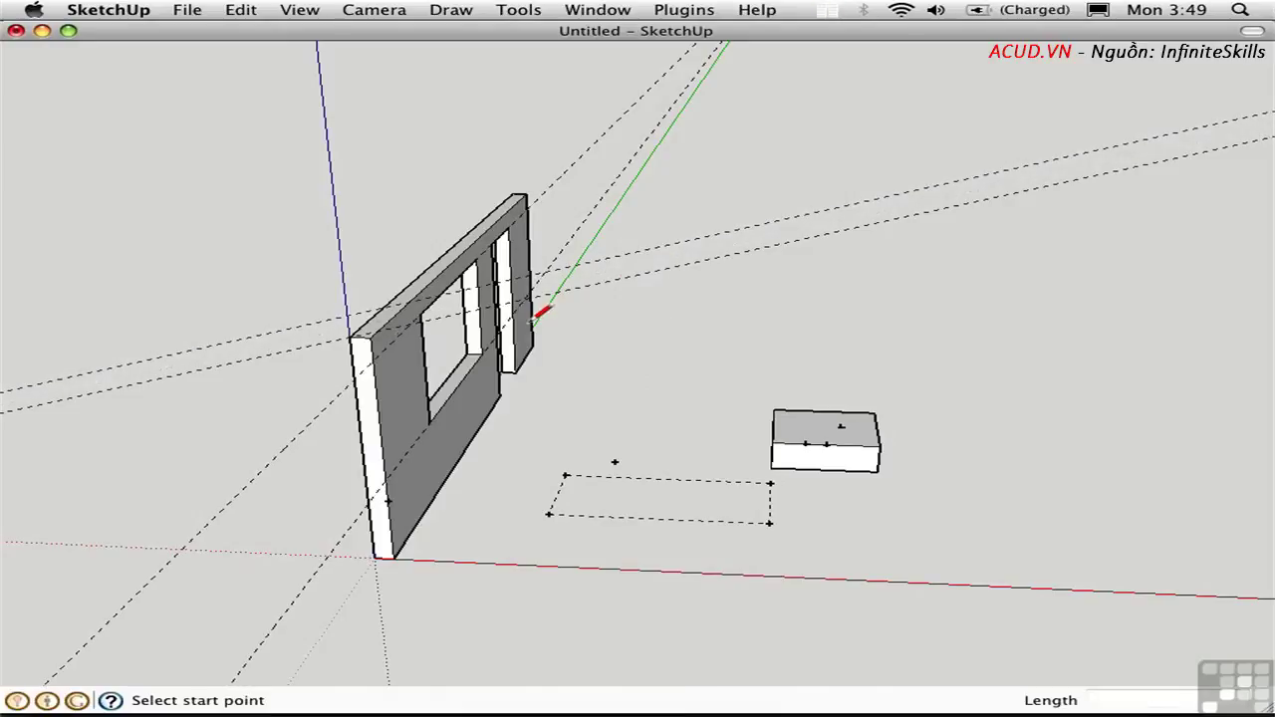
click(247, 358)
click(246, 339)
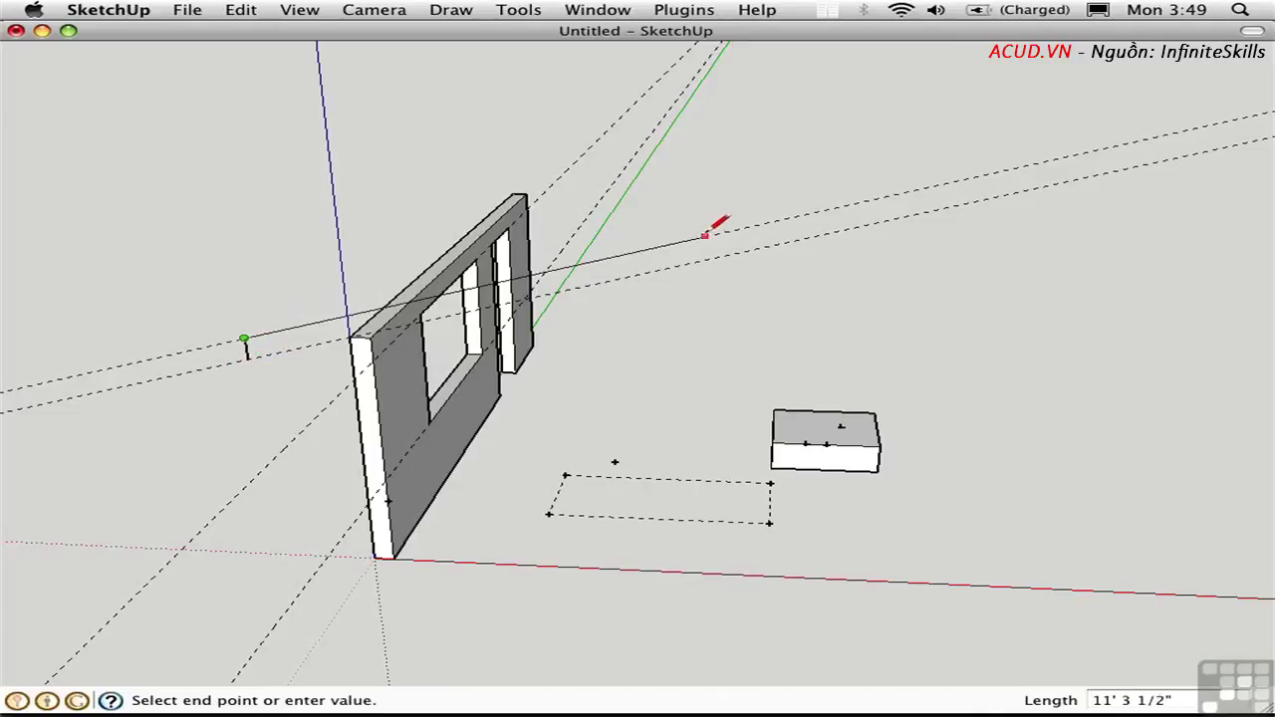
click(712, 236)
click(711, 260)
click(247, 359)
Step: Push/Pull the roof face into a slab 4' 3 3/16" thick
middle_drag(422, 322, 534, 369)
key(p)
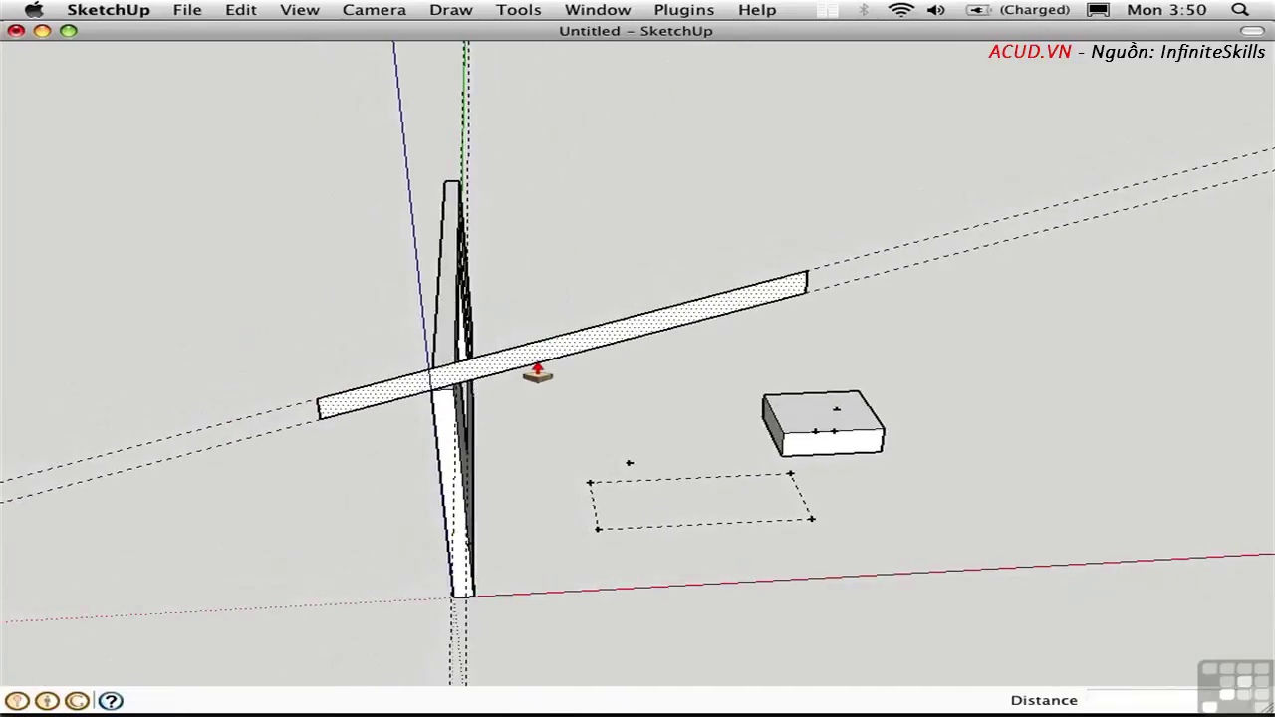
click(539, 367)
click(447, 192)
middle_drag(448, 193, 583, 108)
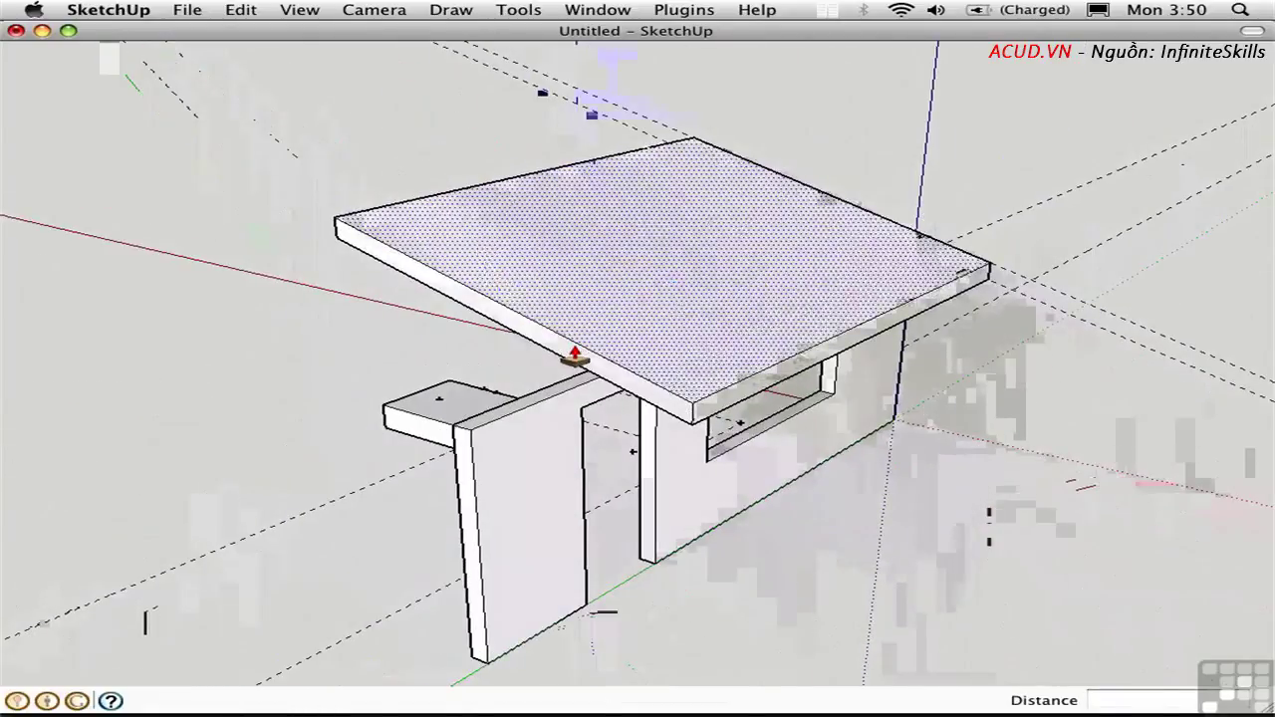
click(455, 355)
middle_drag(1047, 276, 323, 341)
key(space)
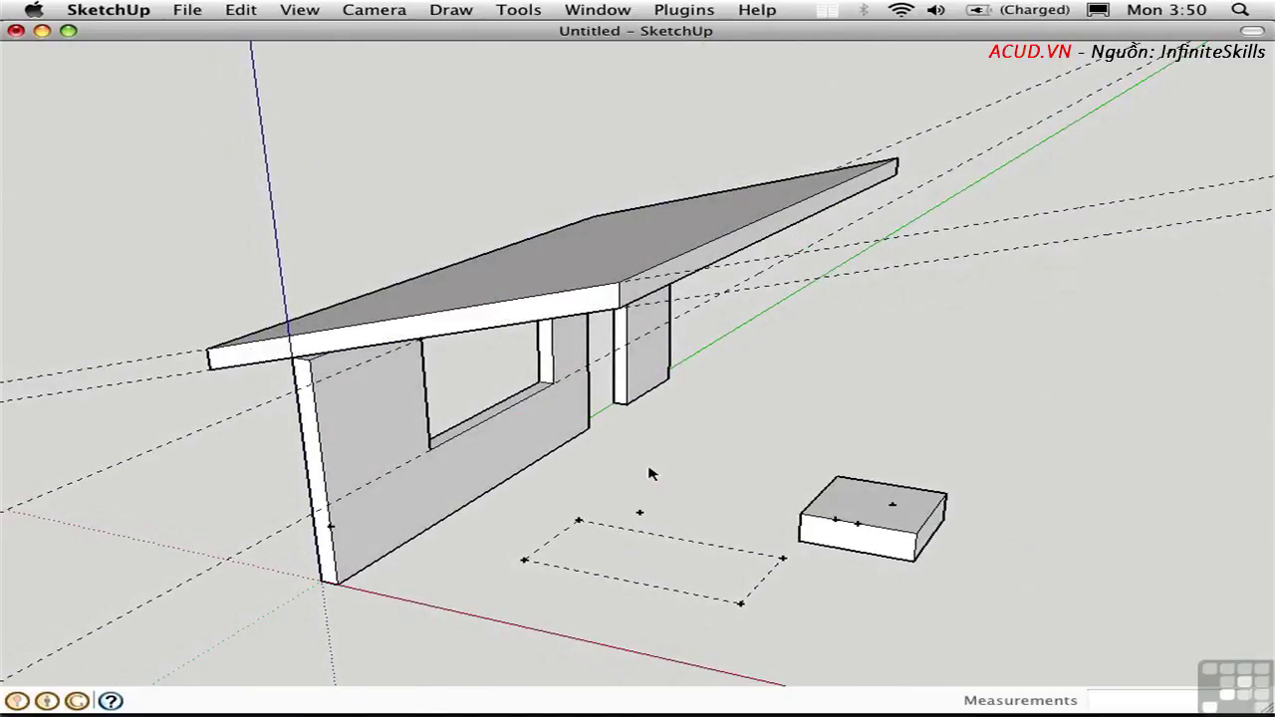
click(297, 10)
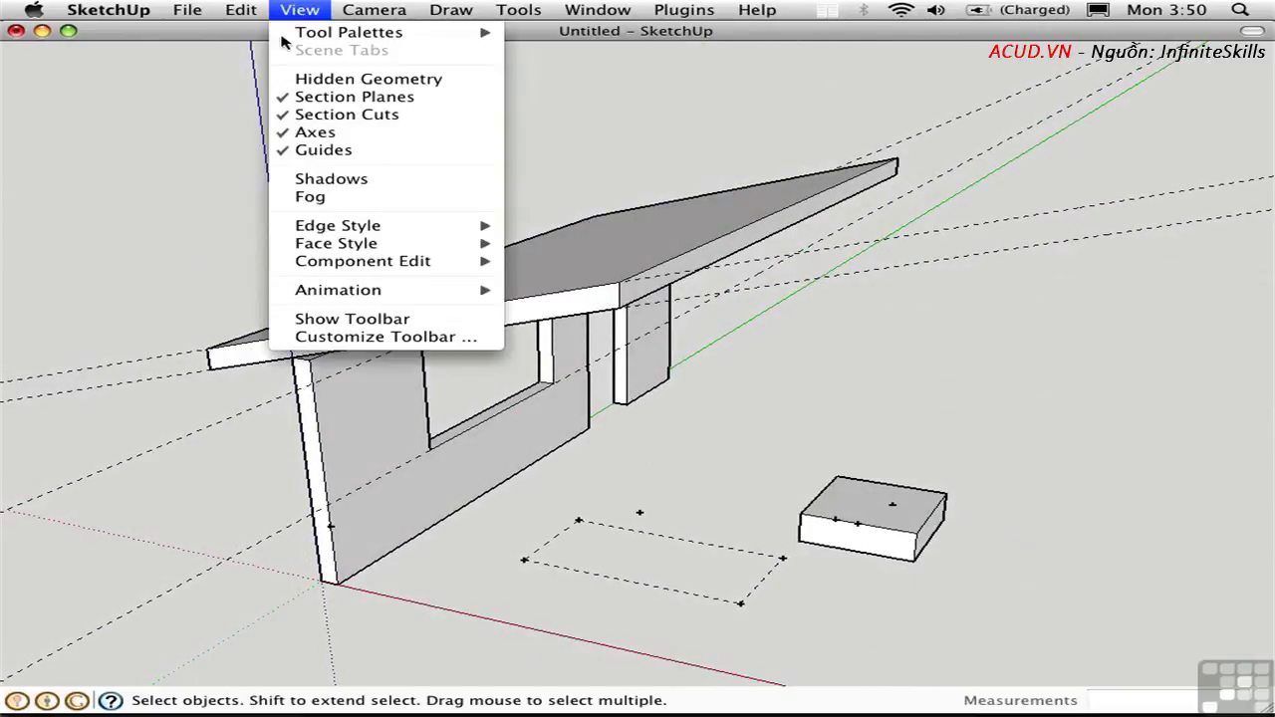
click(303, 152)
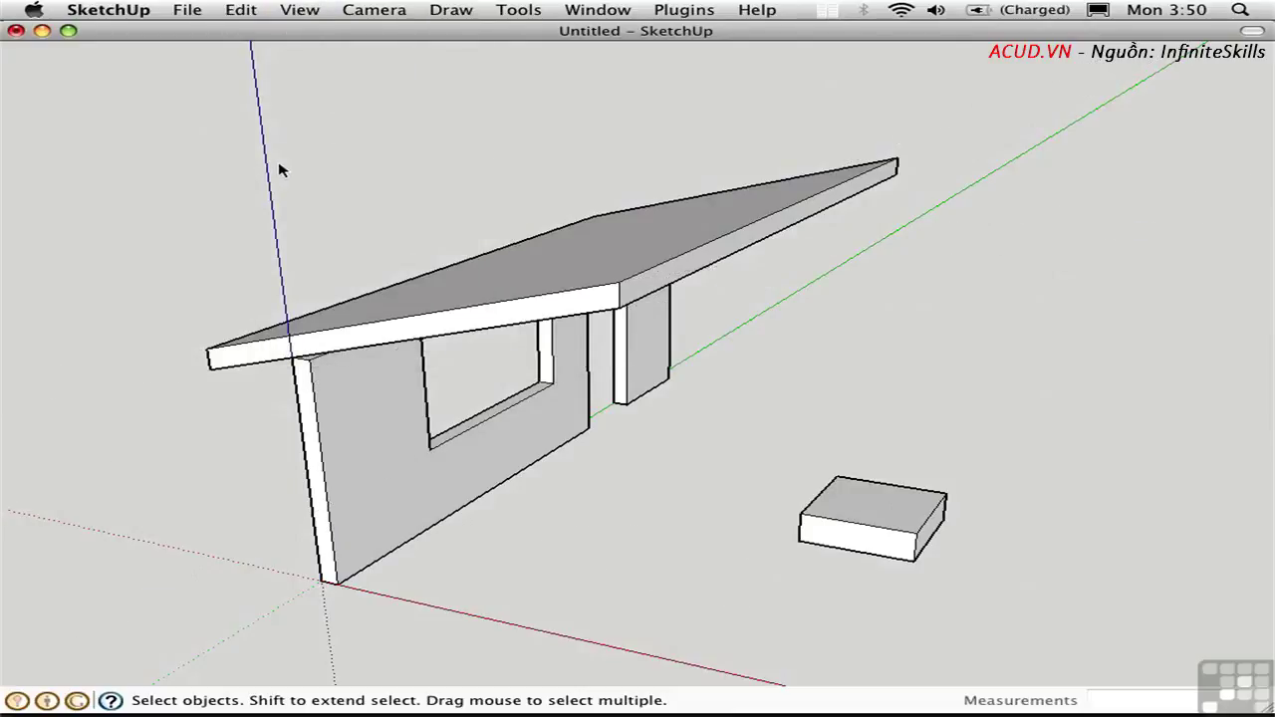
click(299, 8)
click(300, 151)
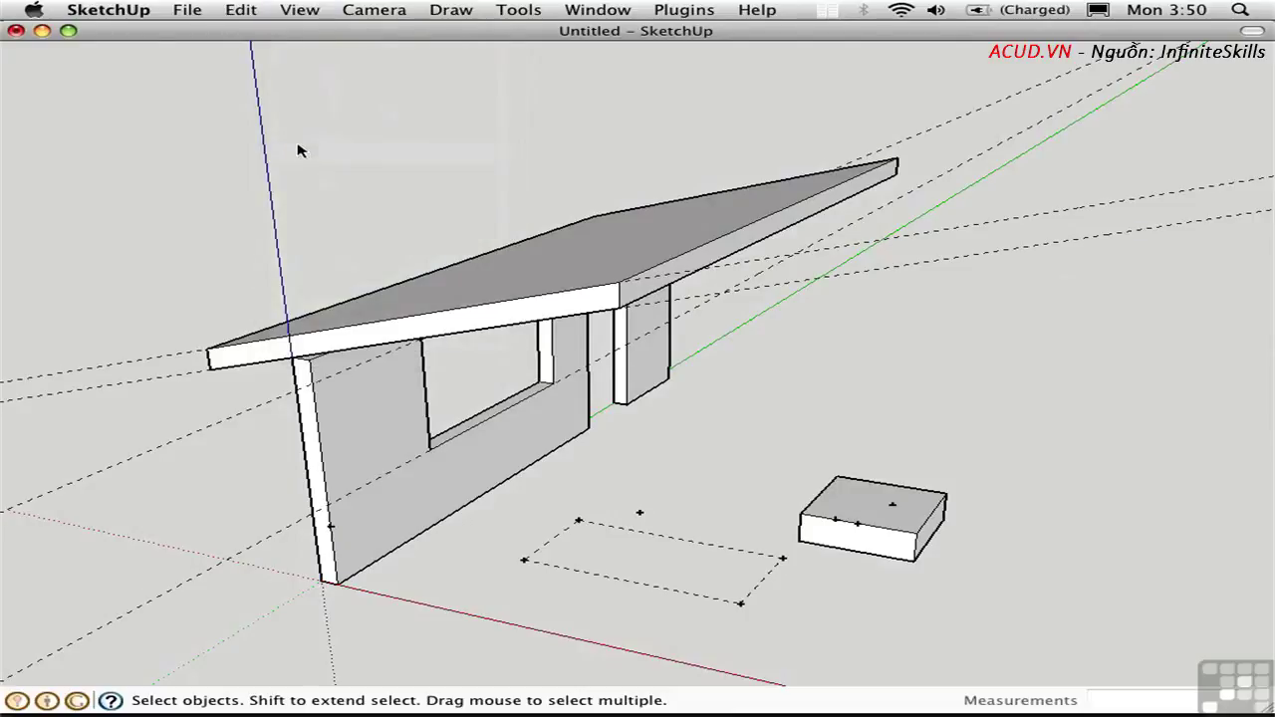